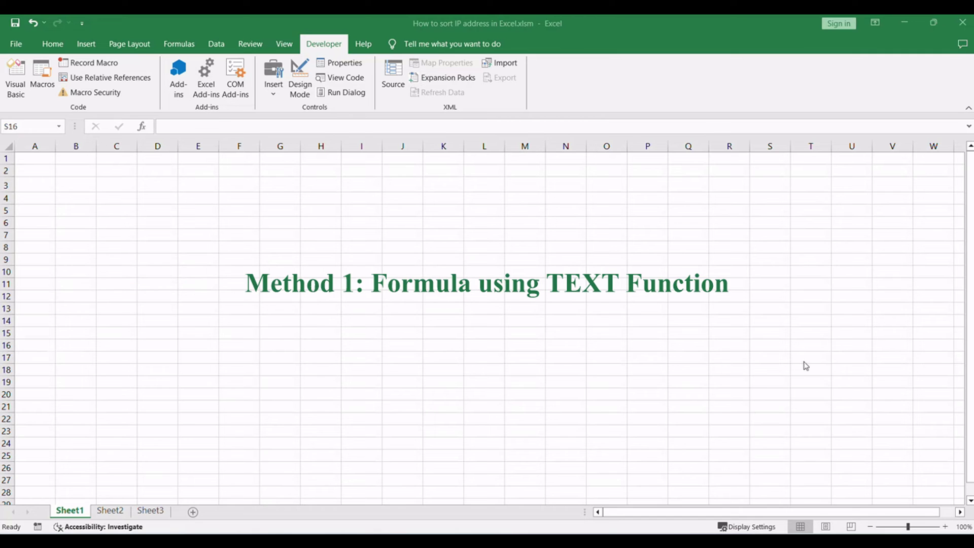
# Open Sheet2 and review the IP addresses in B1:B5 and the Method 1 TEXT formula in the notes box.
pyautogui.click(274, 348)
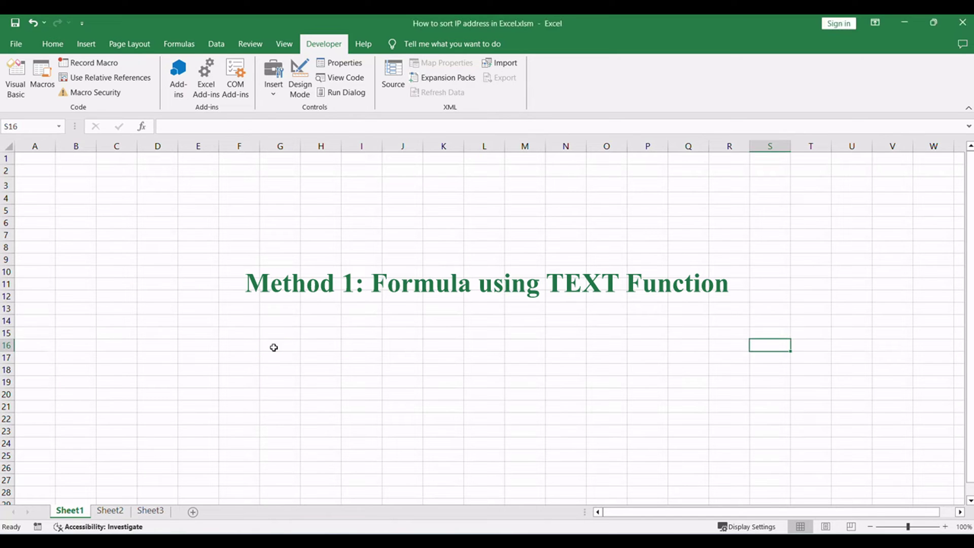
pyautogui.click(114, 510)
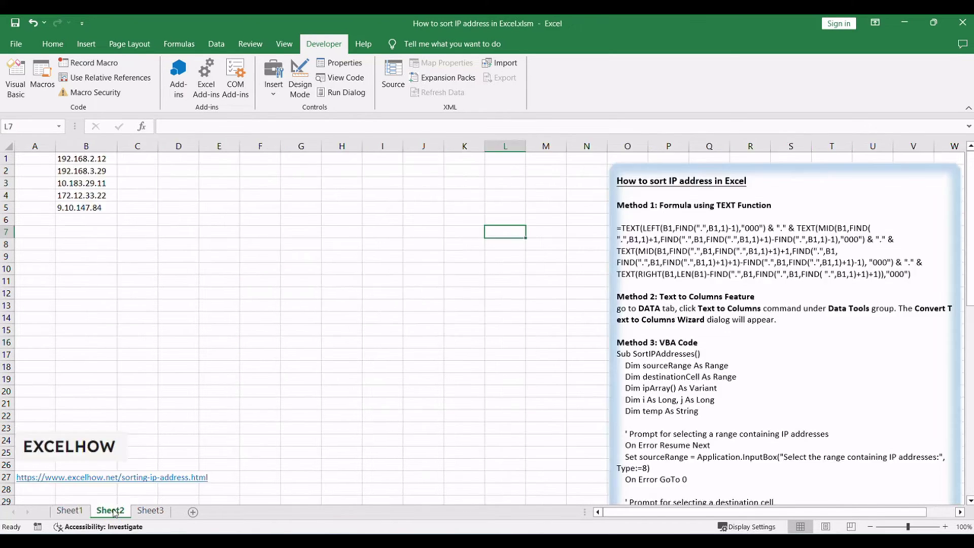
pyautogui.click(637, 228)
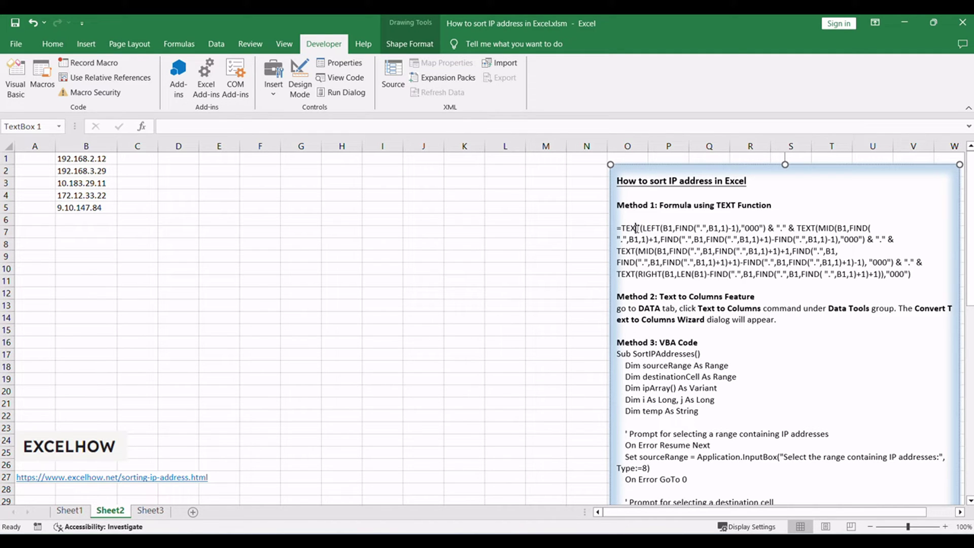
pyautogui.click(101, 166)
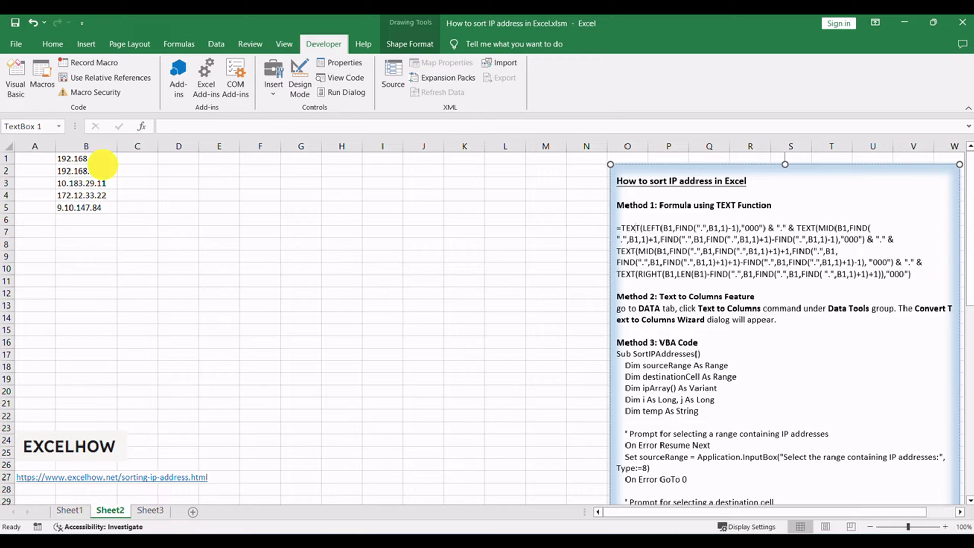
pyautogui.click(101, 209)
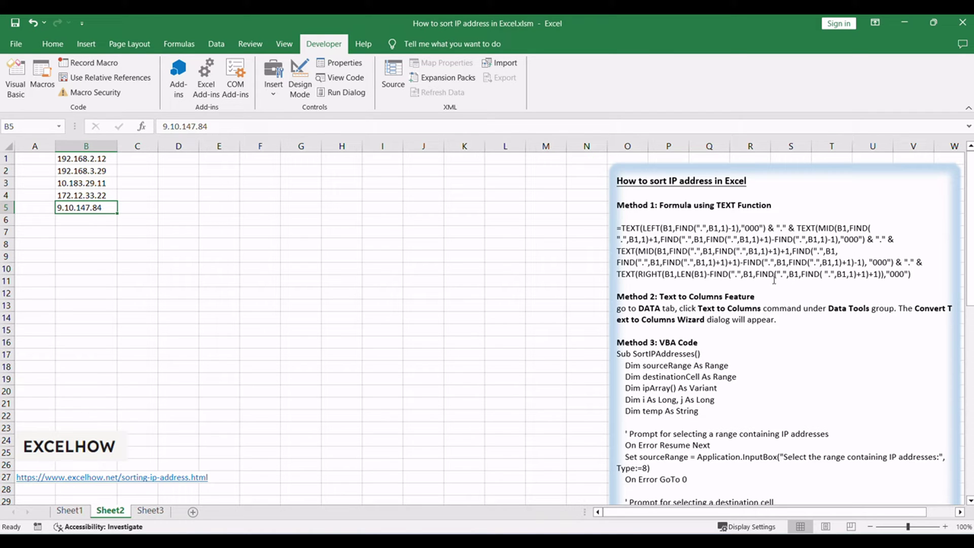
pyautogui.click(630, 229)
pyautogui.click(645, 228)
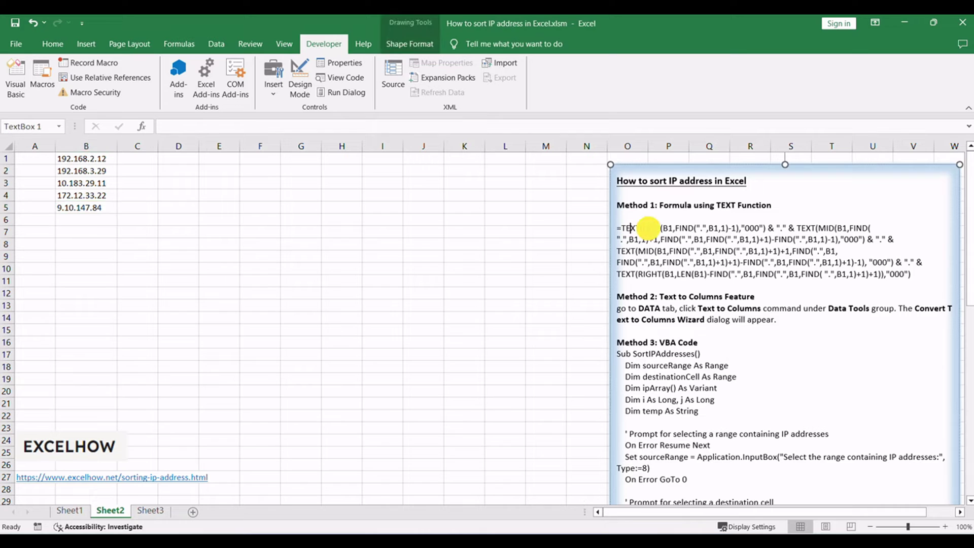
pyautogui.click(685, 228)
pyautogui.click(829, 229)
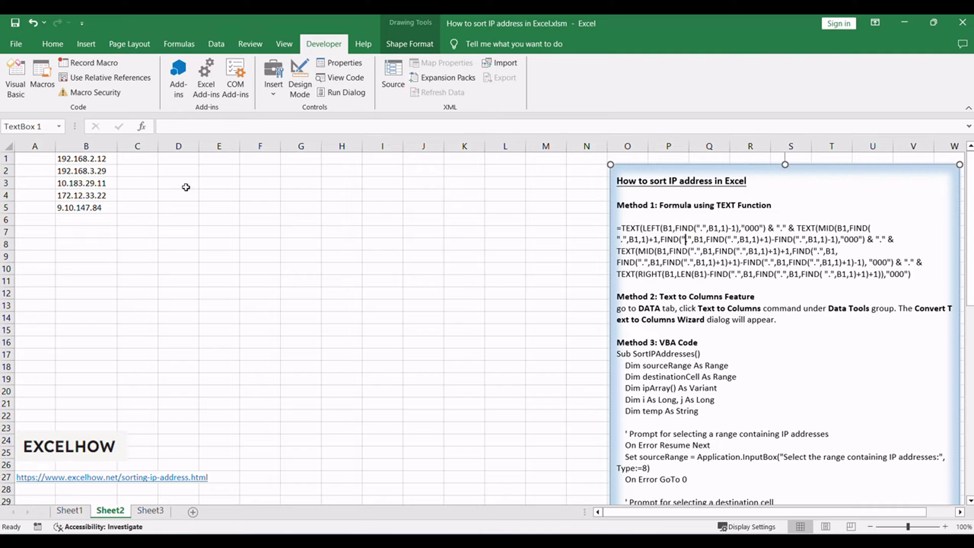
# Enter the Method 1 TEXT formula from the notes in C1 to pad each part of B1's IP address to three digits.
pyautogui.click(137, 157)
pyautogui.write('=TEXT(LEFT(B1,FIND(".",B1,1)-1),"000") & "." & TEXT(MID(B1,FIND( ".",B1,1)+1,FIND(".",B1,FIND(".",B1,1)+1)-FIND(".",B1,1)-1),"000") & "." & TEXT(MID(B1,FIND(".",B1,FIND(".",B1,1)+1)+1,FIND(".",B1, FIND(".",B1,FIND(".",B1,1)+1)+1)-FIND(".",B1,FIND(".",B1,1)+1)-1), "000") & "." & TEXT(RIGHT(B1,LEN(B1)-FIND(".",B1,FIND(".",B1,FIND( ".",B1,1)+1)+1)),"000")')
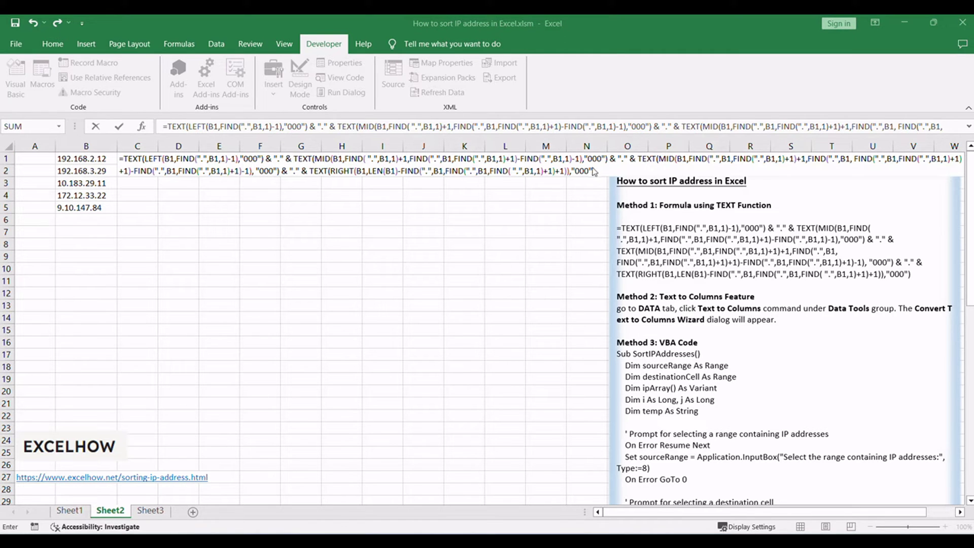
pyautogui.click(612, 170)
pyautogui.press('Return')
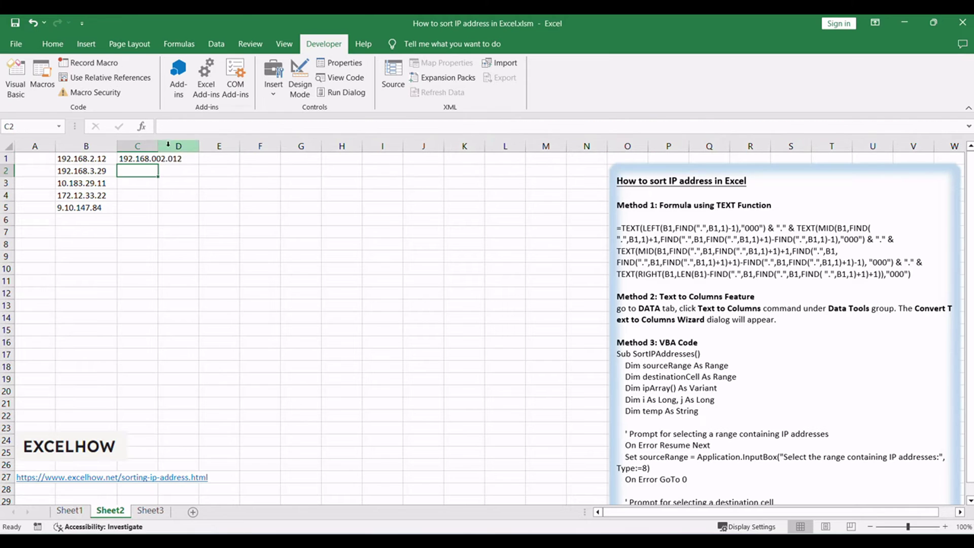
# Widen column C to fit its contents and fill the C1 formula down to C5.
pyautogui.click(158, 146)
pyautogui.moveTo(179, 144); pyautogui.dragTo(187, 210)
pyautogui.click(173, 158)
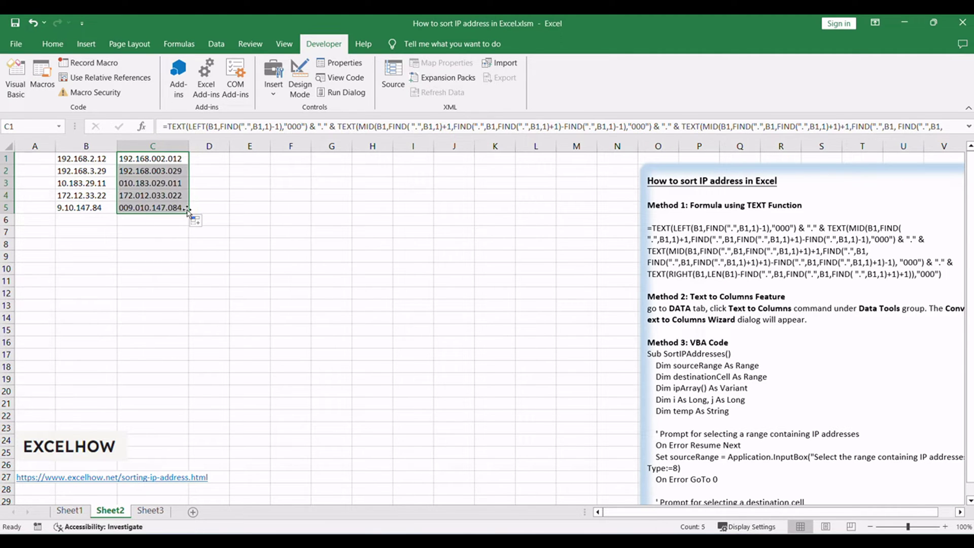
# Sort the padded addresses in C1:C5 from A to Z, expanding the selection to include the adjacent column.
pyautogui.click(216, 44)
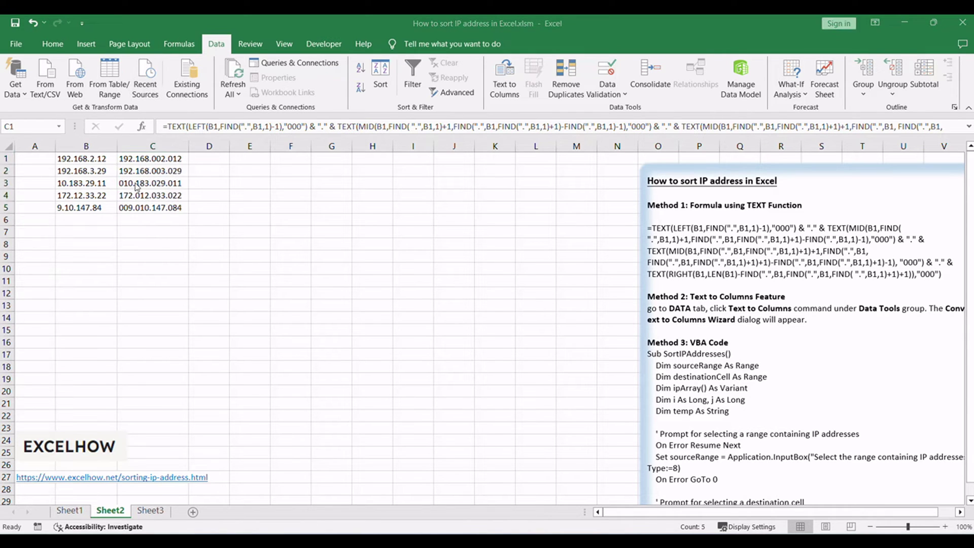
pyautogui.click(361, 72)
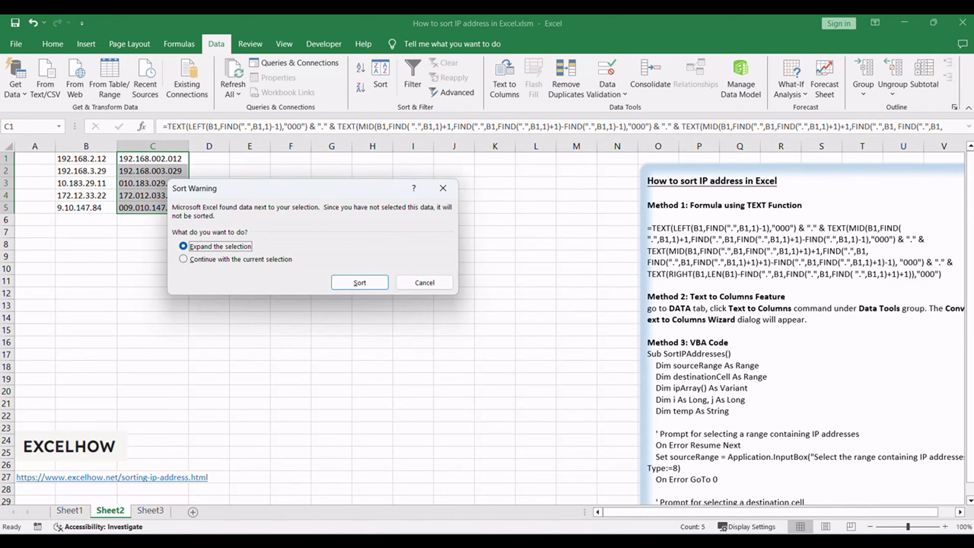
pyautogui.press('Return')
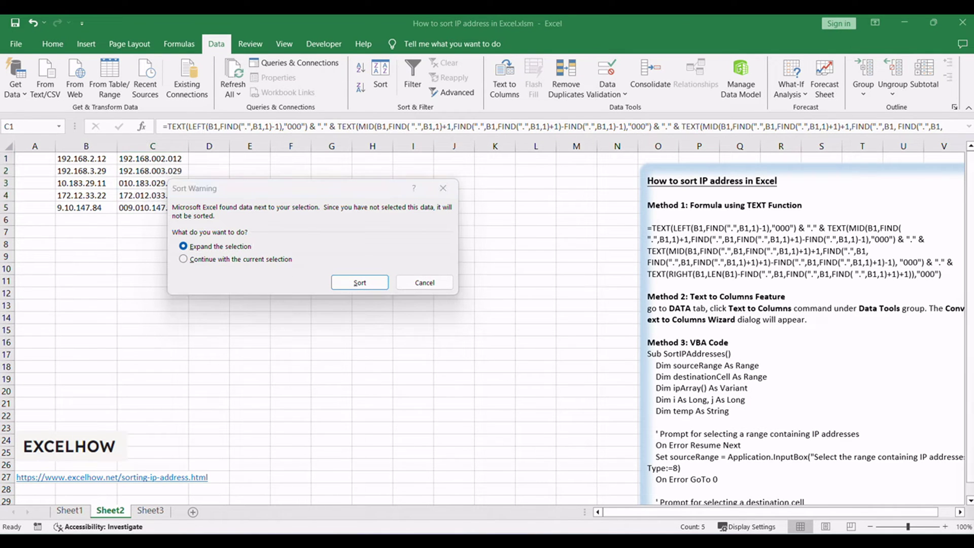
pyautogui.click(213, 247)
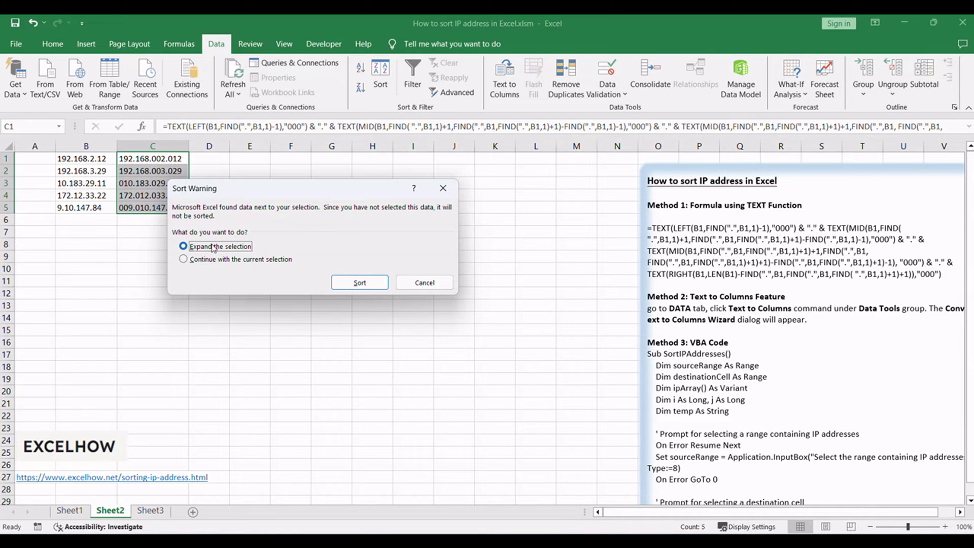
pyautogui.click(367, 286)
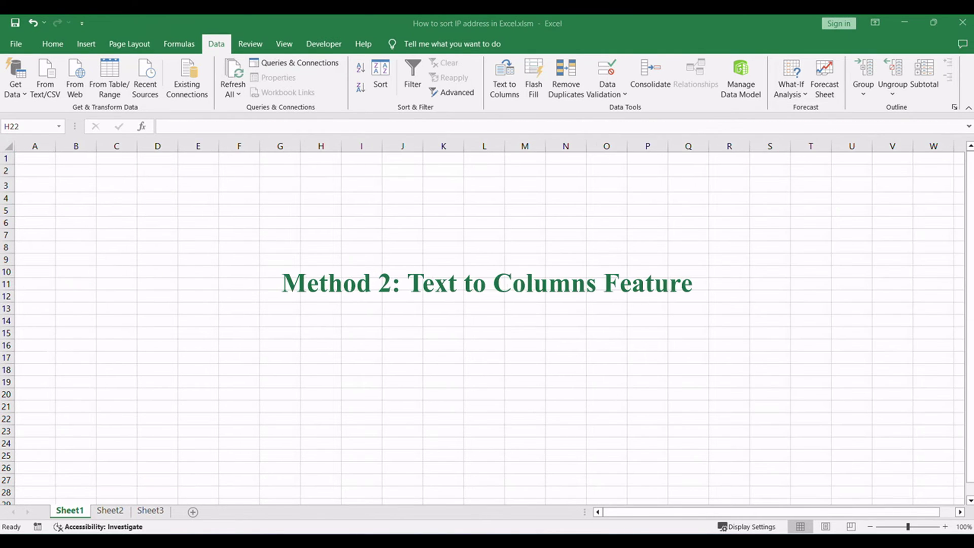
# Go to Sheet2 and read the Method 2 note about the Text to Columns feature.
pyautogui.click(480, 267)
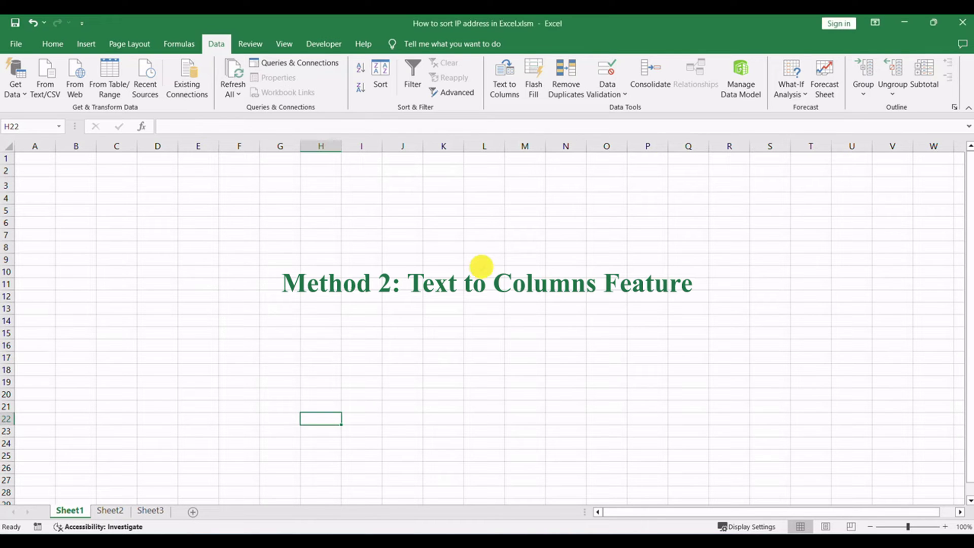
pyautogui.click(109, 511)
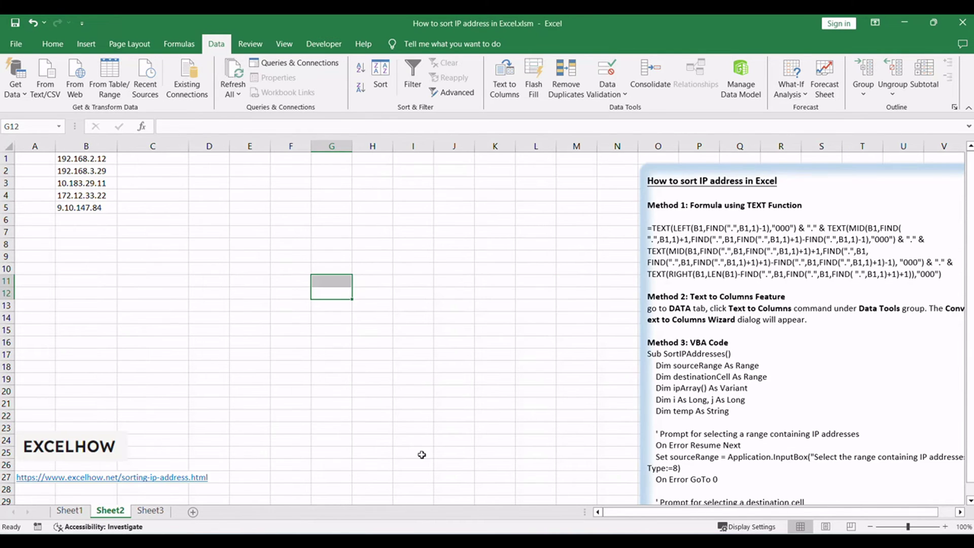
pyautogui.click(714, 296)
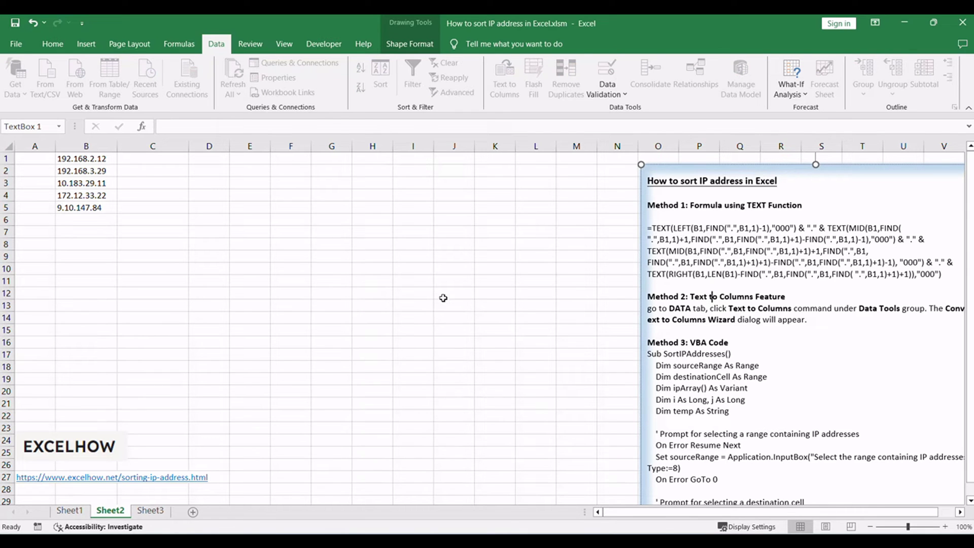
pyautogui.click(362, 317)
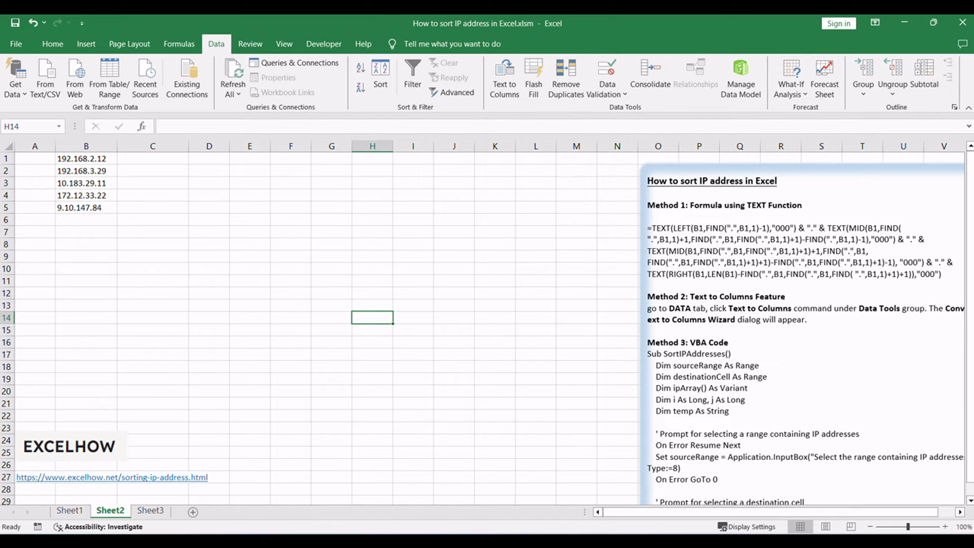
pyautogui.click(374, 273)
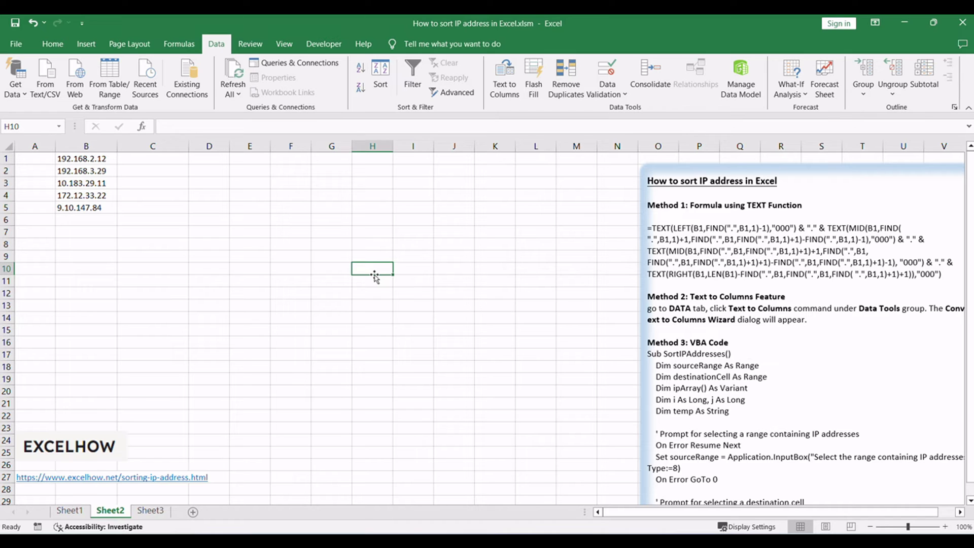
pyautogui.click(276, 224)
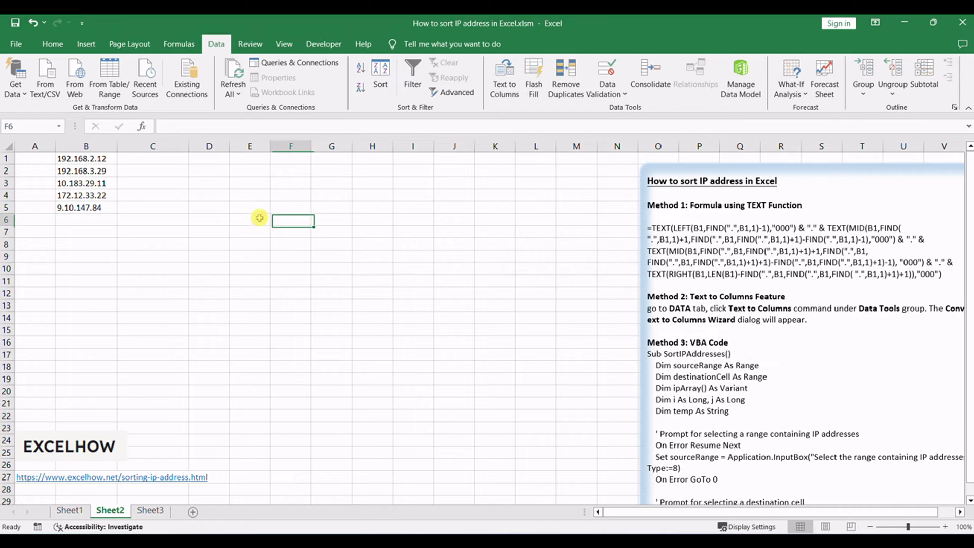
pyautogui.moveTo(162, 168); pyautogui.dragTo(246, 199)
pyautogui.click(284, 229)
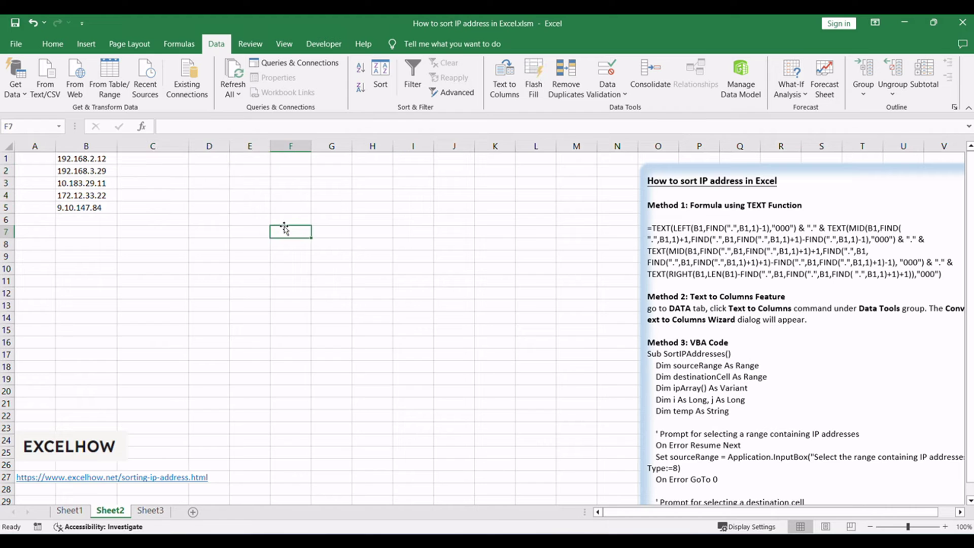
# Start Text to Columns on the IP addresses in B1:B5, using Delimited as the data type.
pyautogui.click(76, 156)
pyautogui.moveTo(76, 157); pyautogui.dragTo(83, 209)
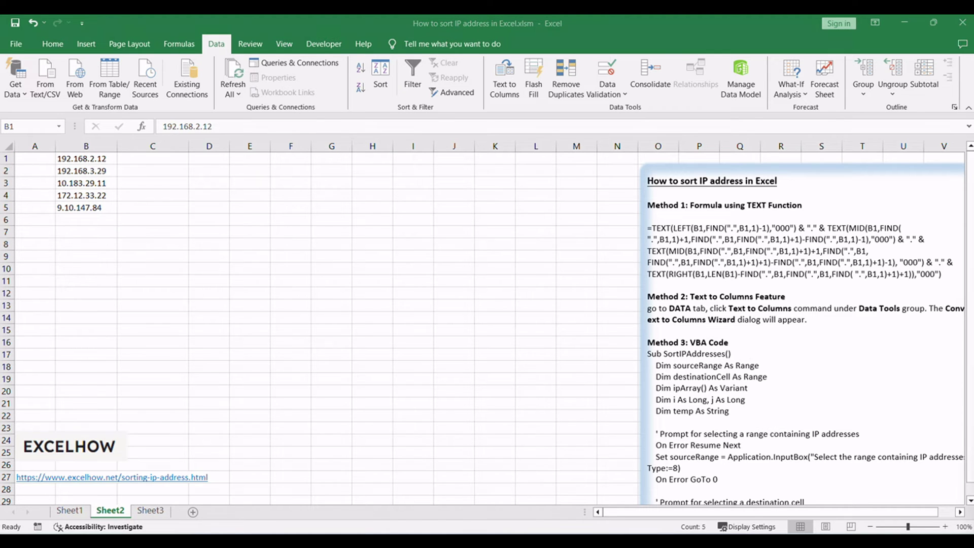
pyautogui.click(354, 224)
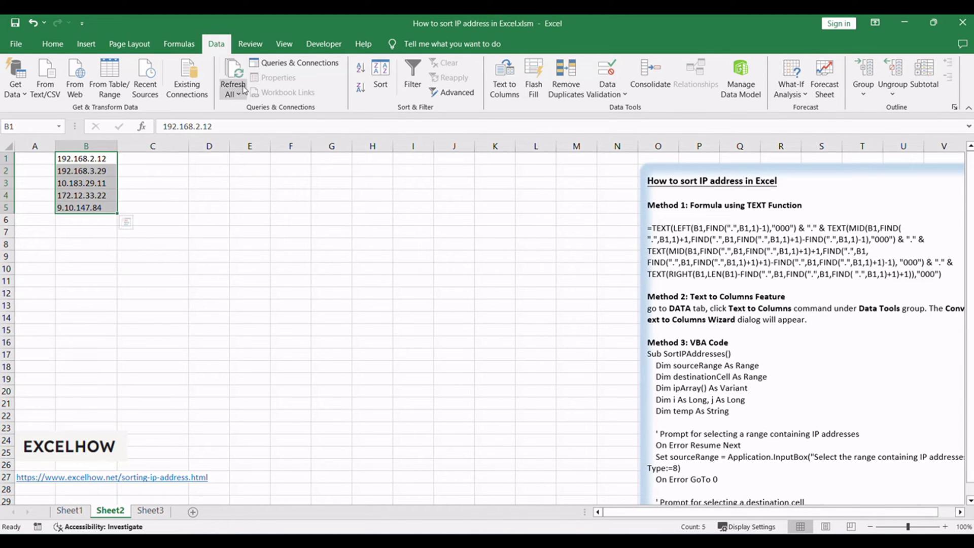
pyautogui.click(492, 84)
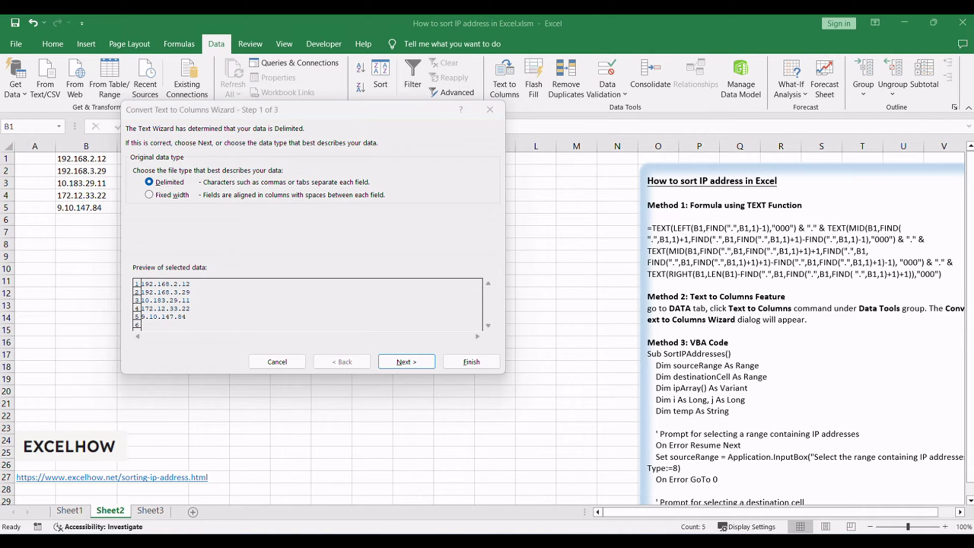
pyautogui.click(217, 114)
pyautogui.click(407, 362)
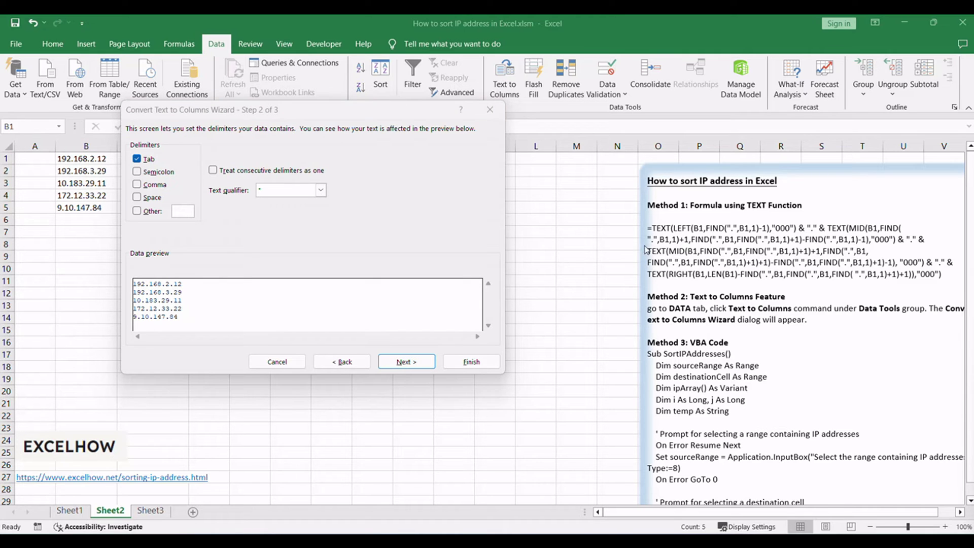
# Add a period as the Other delimiter for the split and continue to the column format settings.
pyautogui.click(151, 211)
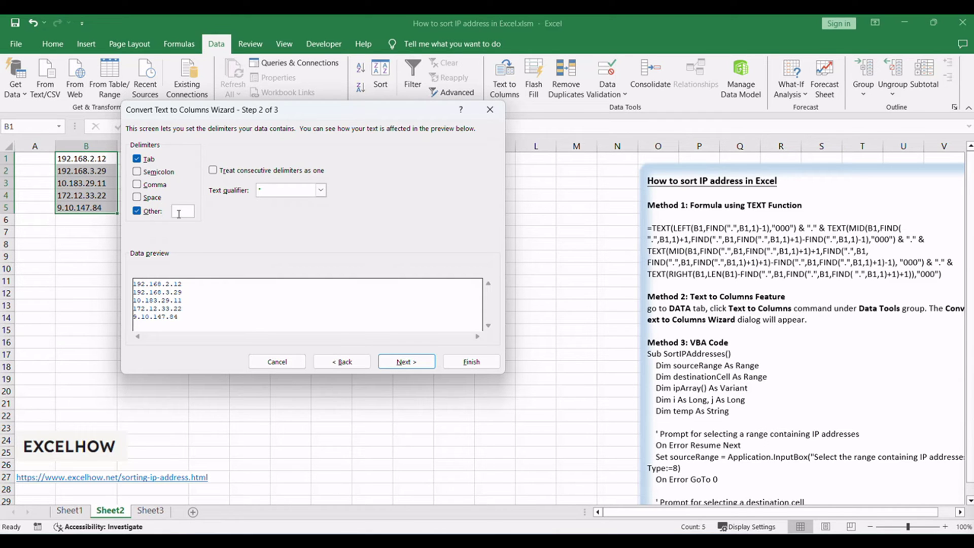
pyautogui.write('.')
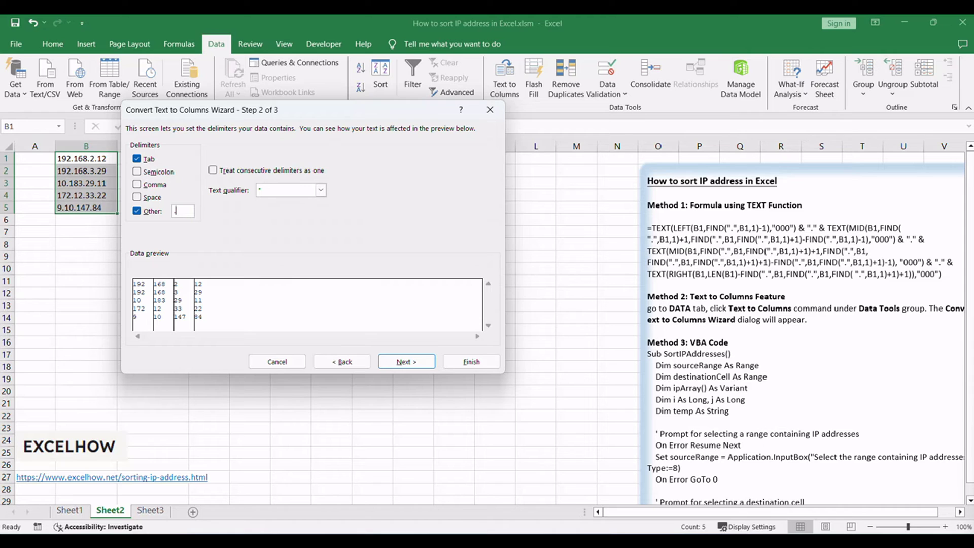
pyautogui.click(406, 361)
# Set the split's destination to $C$1 and complete the Text to Columns conversion.
pyautogui.click(208, 221)
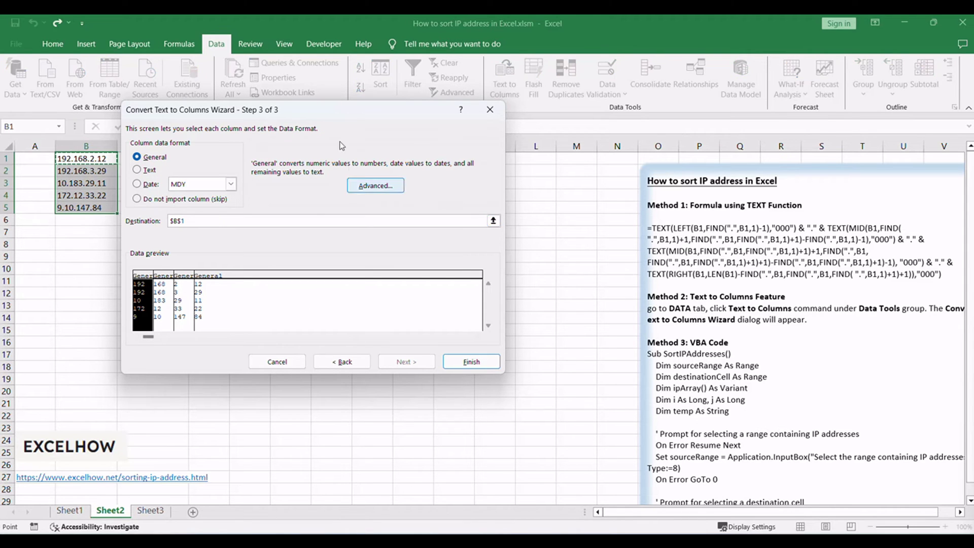
pyautogui.moveTo(335, 110); pyautogui.dragTo(340, 221)
pyautogui.click(162, 159)
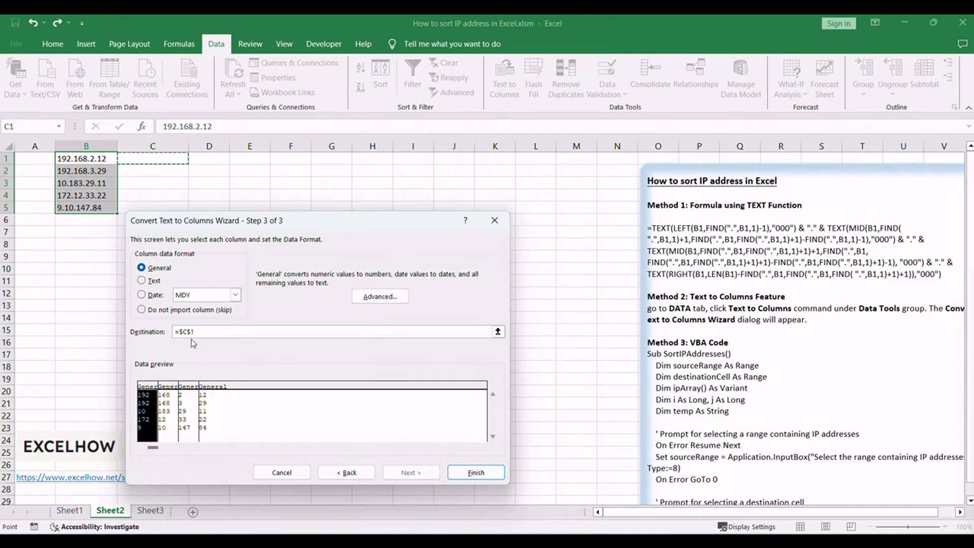
pyautogui.press('Return')
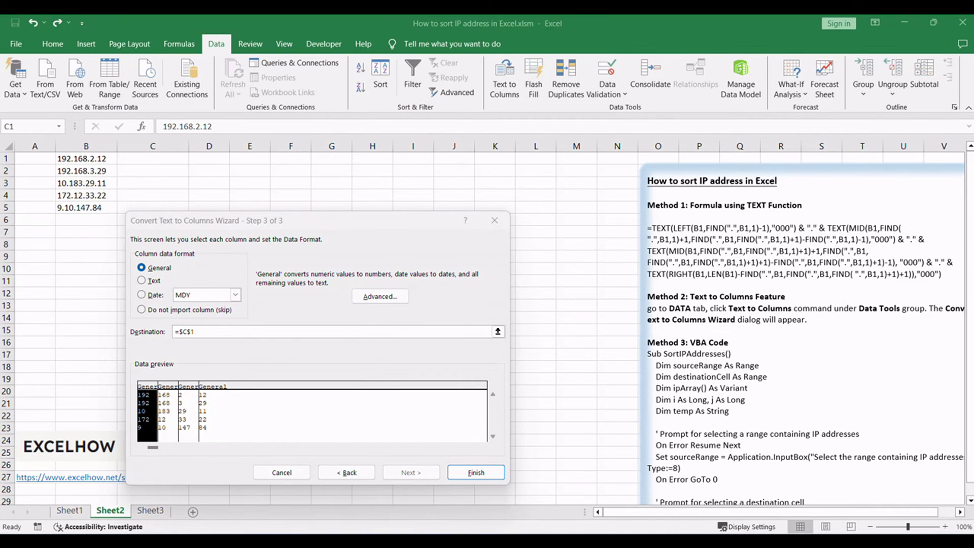
pyautogui.click(476, 472)
# Start a custom sort on the range B1:F5, covering the IP addresses and their split octets.
pyautogui.moveTo(73, 159); pyautogui.dragTo(292, 212)
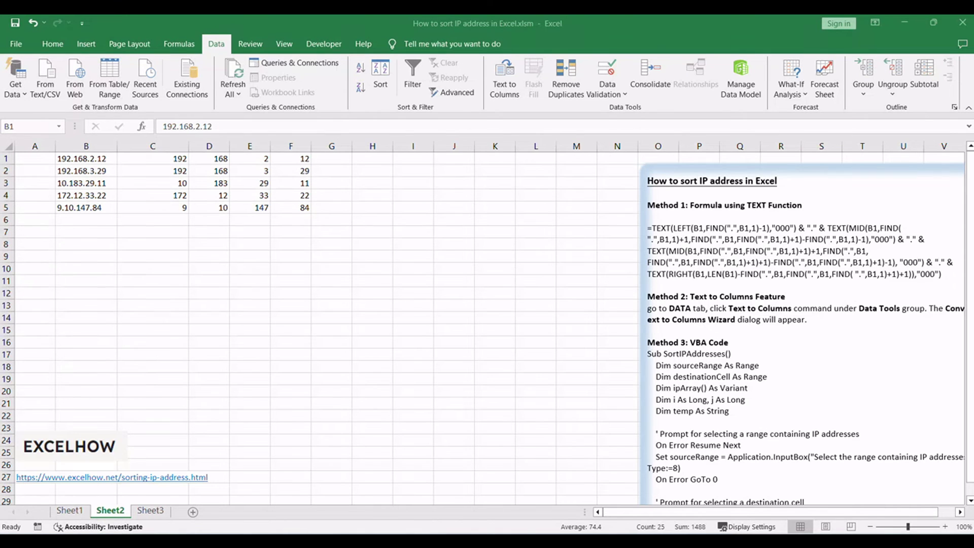
pyautogui.click(302, 246)
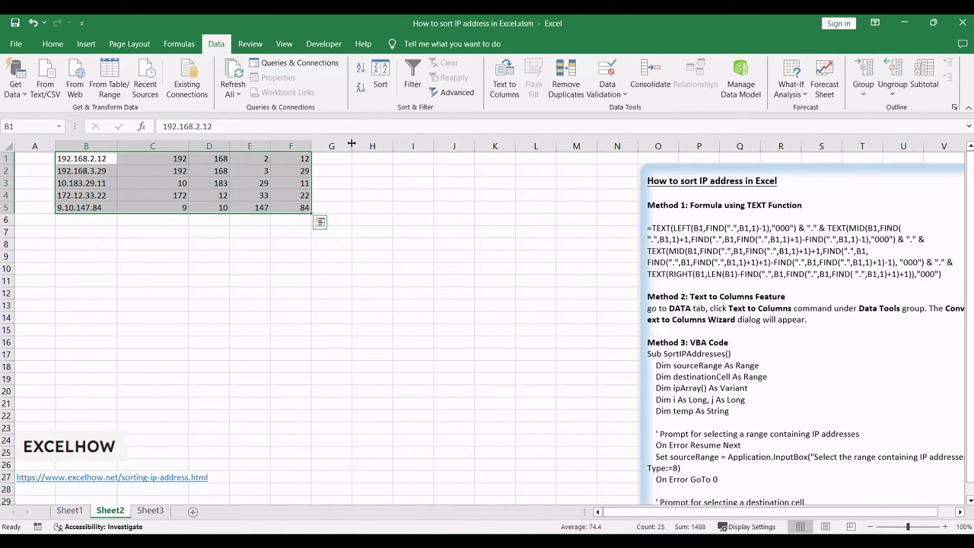
pyautogui.click(381, 85)
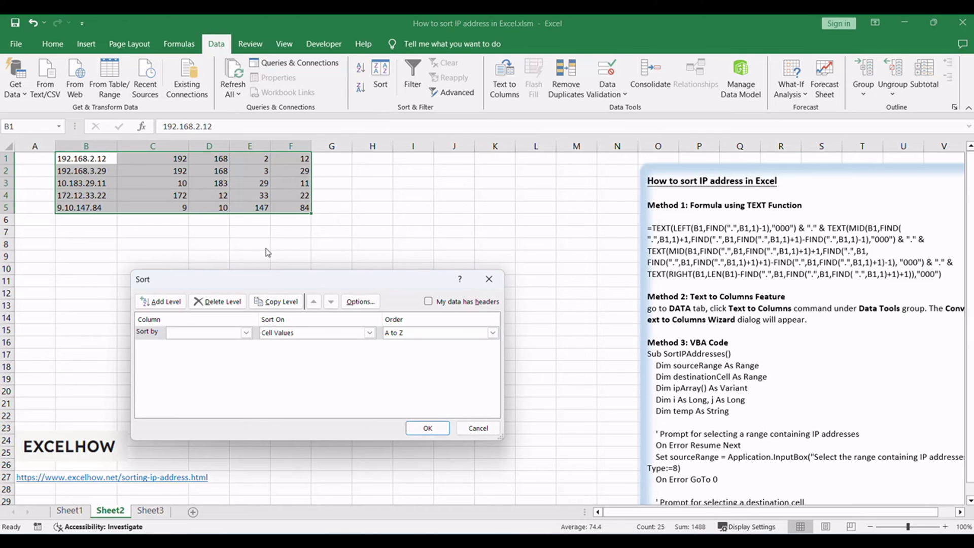
pyautogui.moveTo(239, 279); pyautogui.dragTo(282, 225)
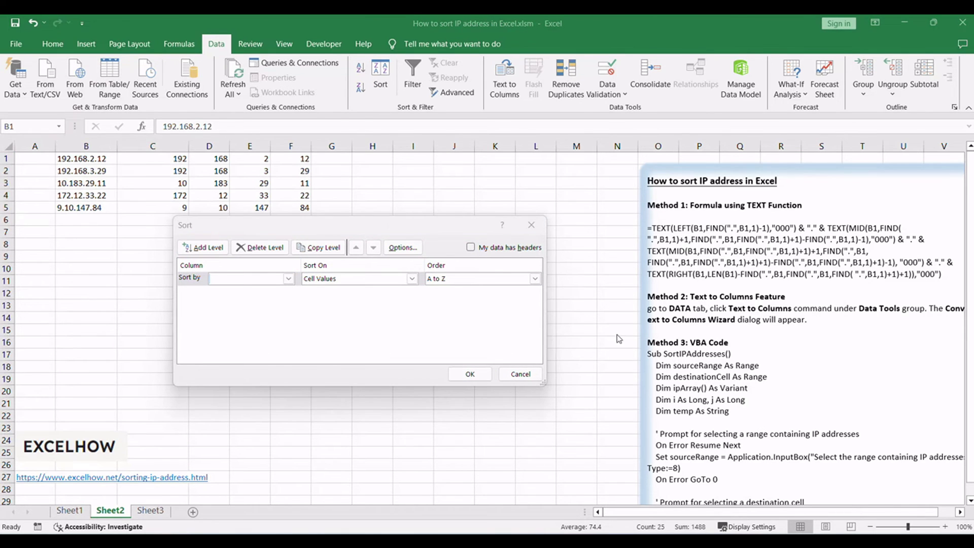
pyautogui.click(247, 228)
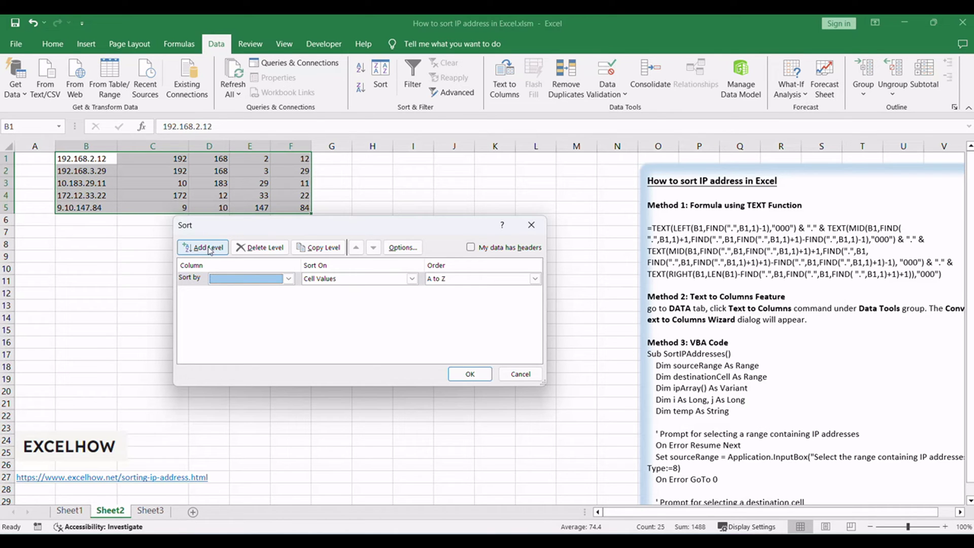
# Sort by Column C and add a second level for Column D, both on cell values from smallest to largest.
pyautogui.click(217, 249)
pyautogui.click(242, 278)
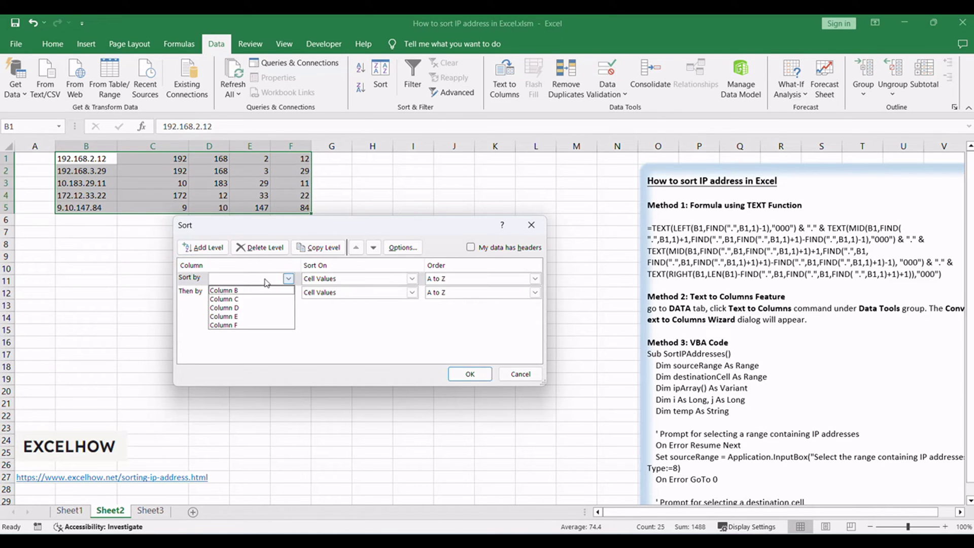
pyautogui.click(231, 299)
pyautogui.click(288, 292)
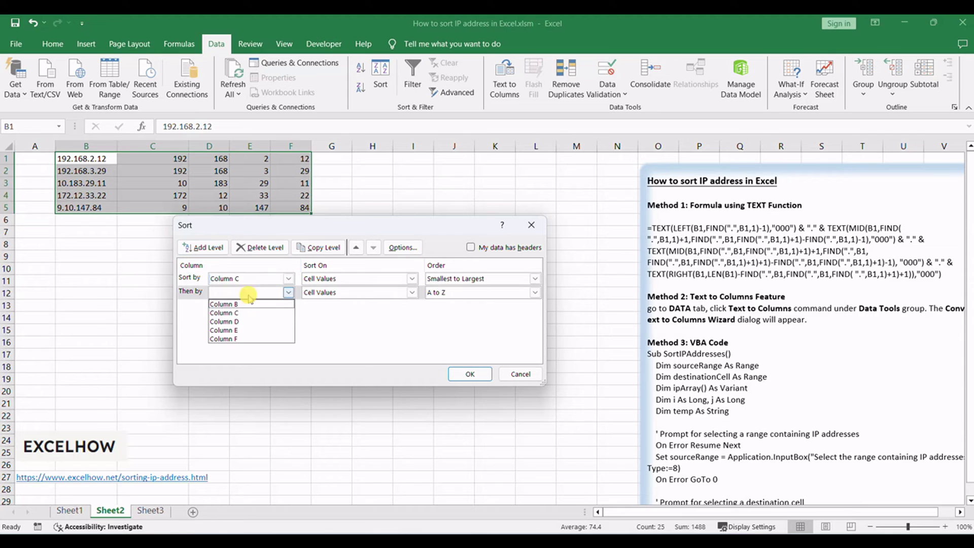
pyautogui.click(240, 321)
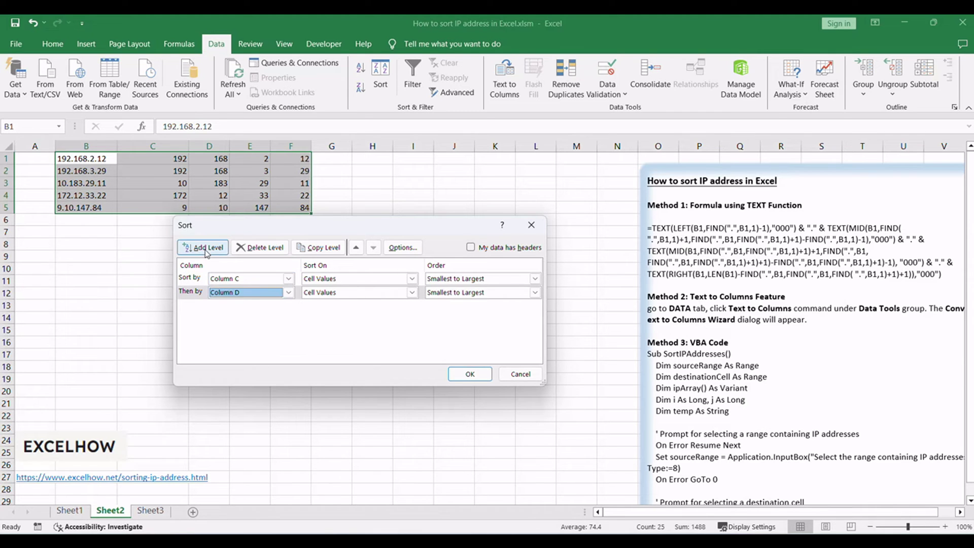
# Add further sort levels for Column E and Column F, smallest to largest, and apply the sort.
pyautogui.click(204, 248)
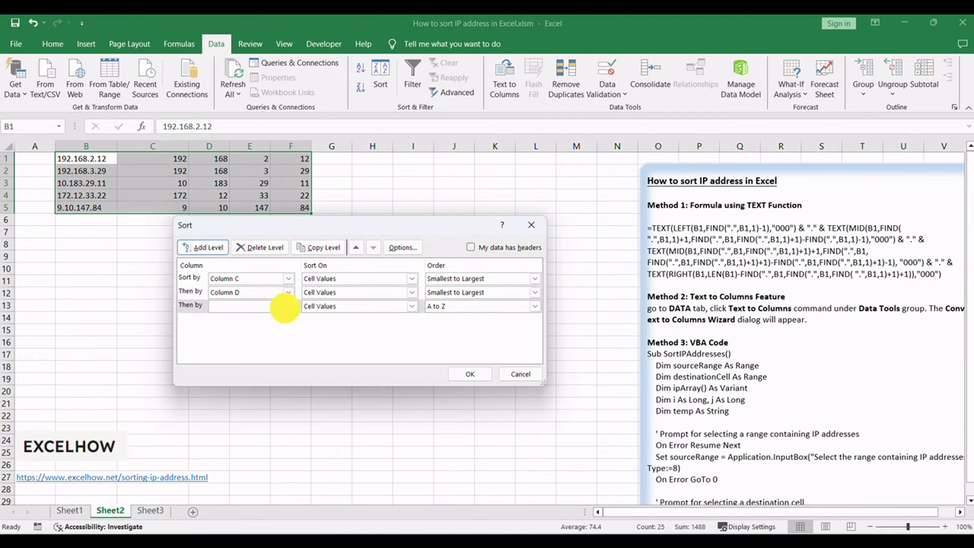
pyautogui.click(288, 306)
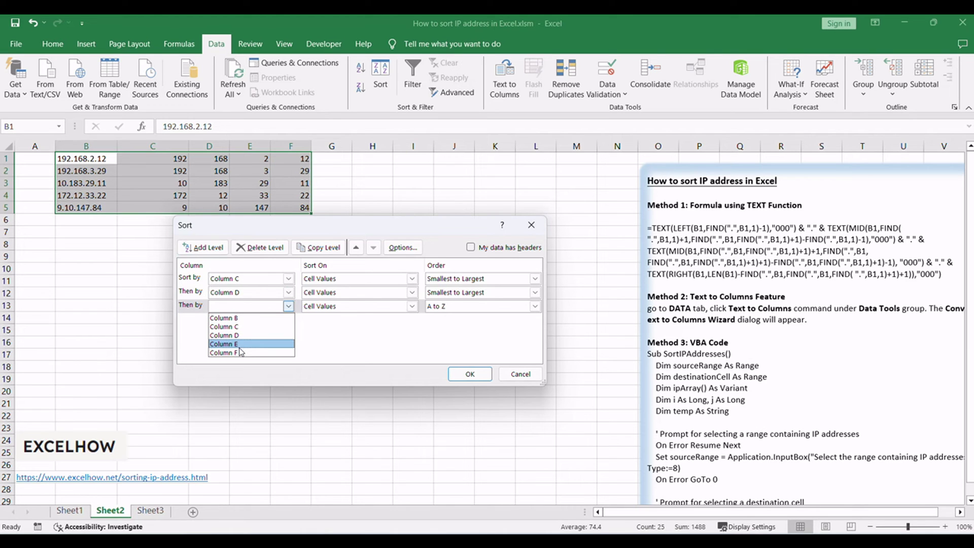
pyautogui.click(240, 344)
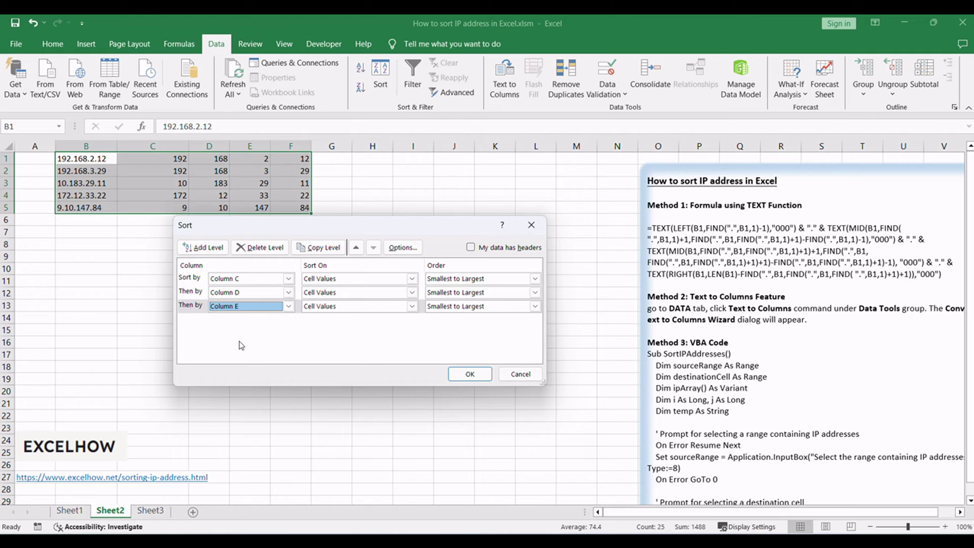
pyautogui.click(203, 248)
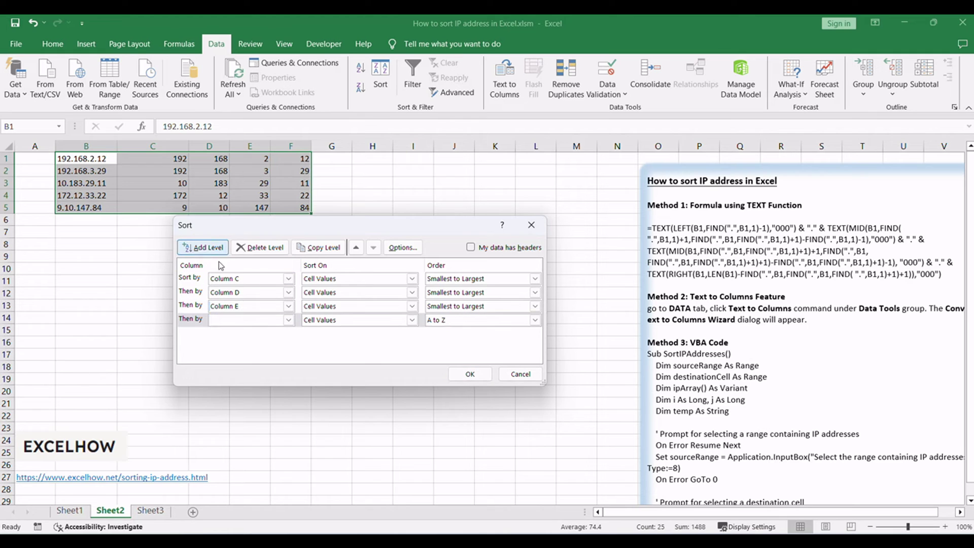
pyautogui.click(287, 320)
pyautogui.click(247, 366)
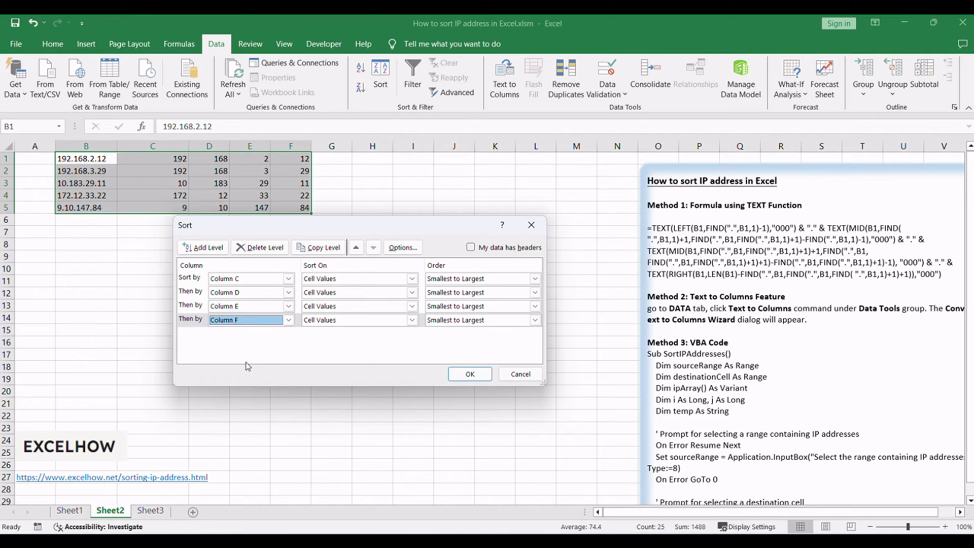
pyautogui.moveTo(366, 228); pyautogui.dragTo(368, 205)
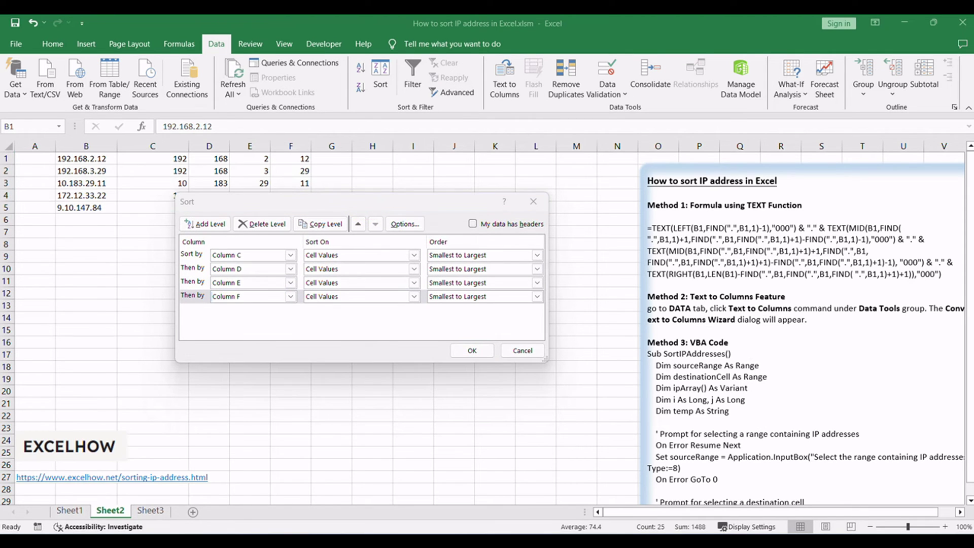
pyautogui.click(410, 202)
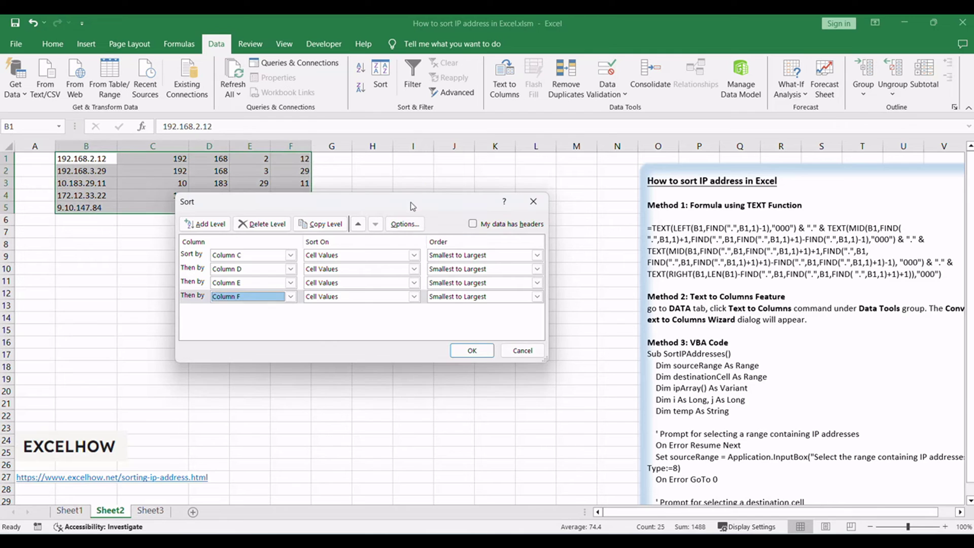
pyautogui.click(471, 349)
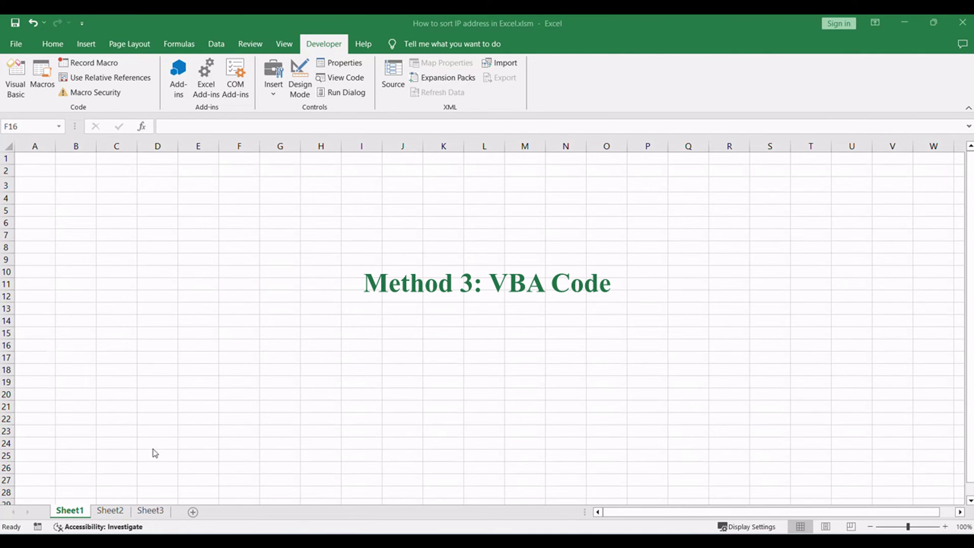
# Go to Sheet2 and read the Method 3 VBA code in the notes text box.
pyautogui.click(116, 510)
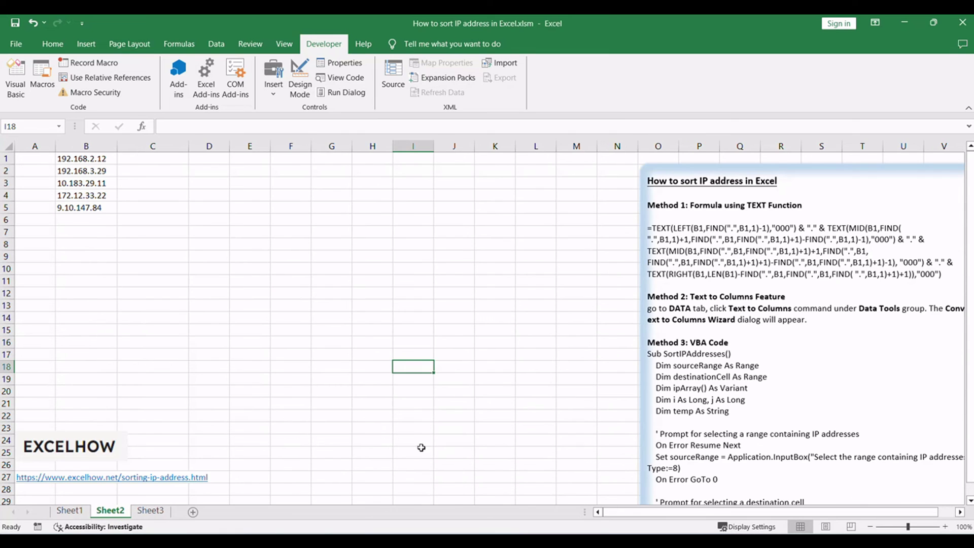
pyautogui.moveTo(698, 345); pyautogui.dragTo(736, 345)
pyautogui.click(746, 365)
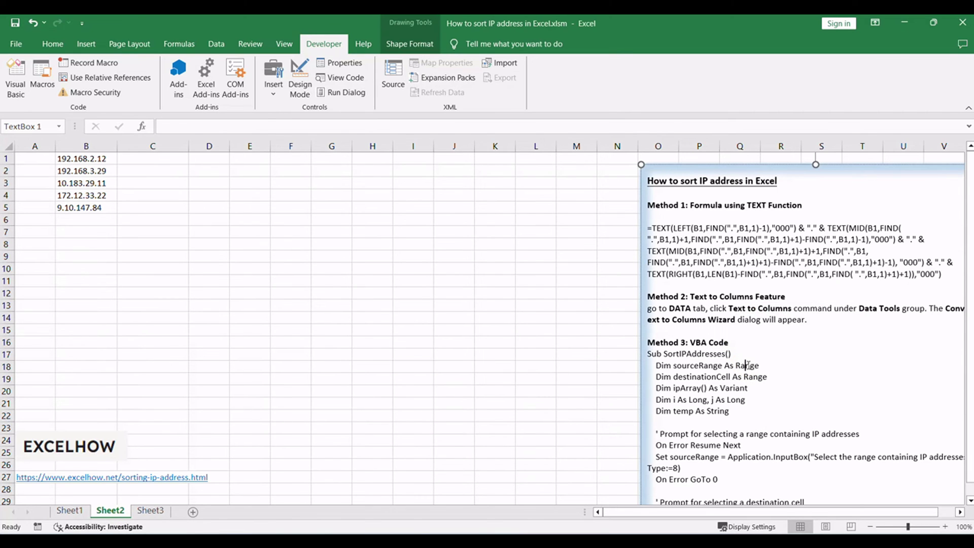
pyautogui.scroll(-2, 745, 365)
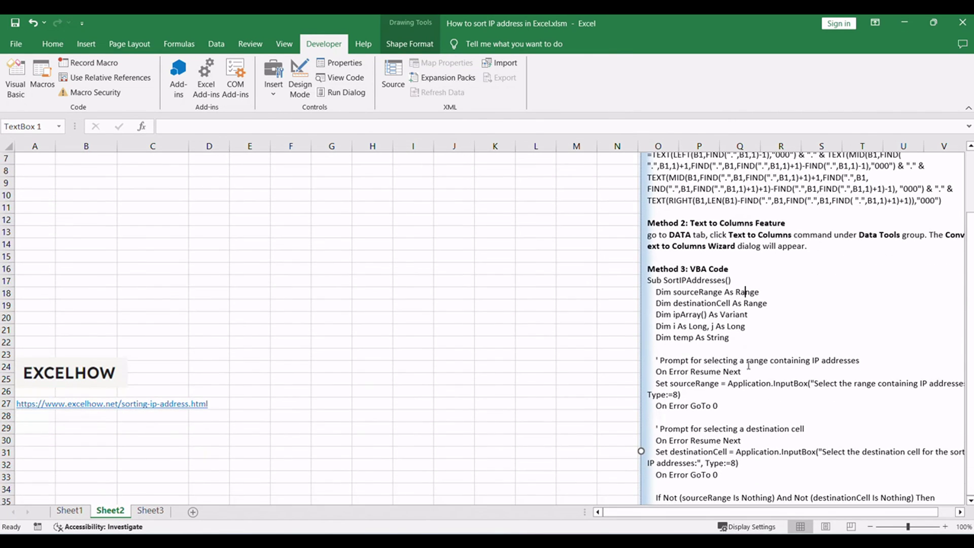
pyautogui.click(354, 307)
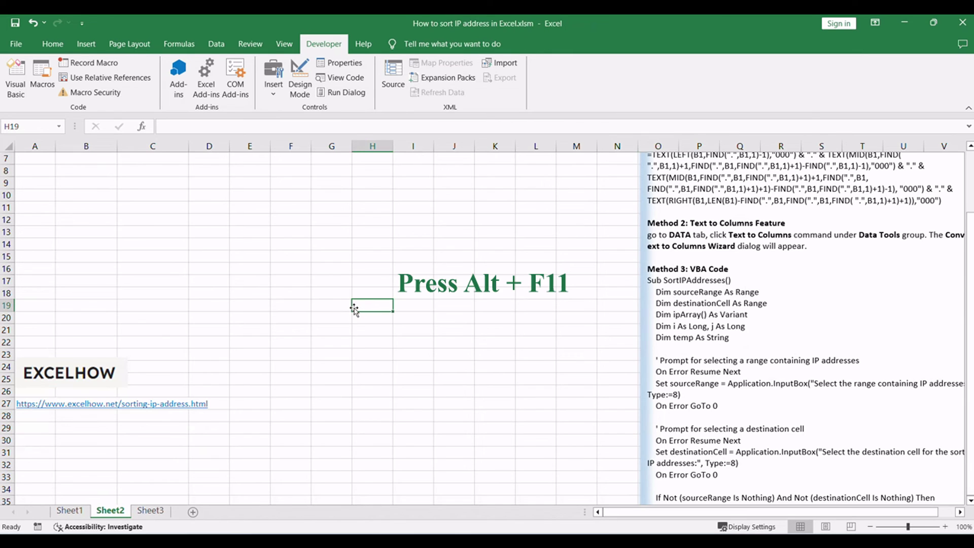
# Insert a new module in the Visual Basic editor and paste the SortIPAddresses macro code into it.
pyautogui.hotkey('alt', 'F11')
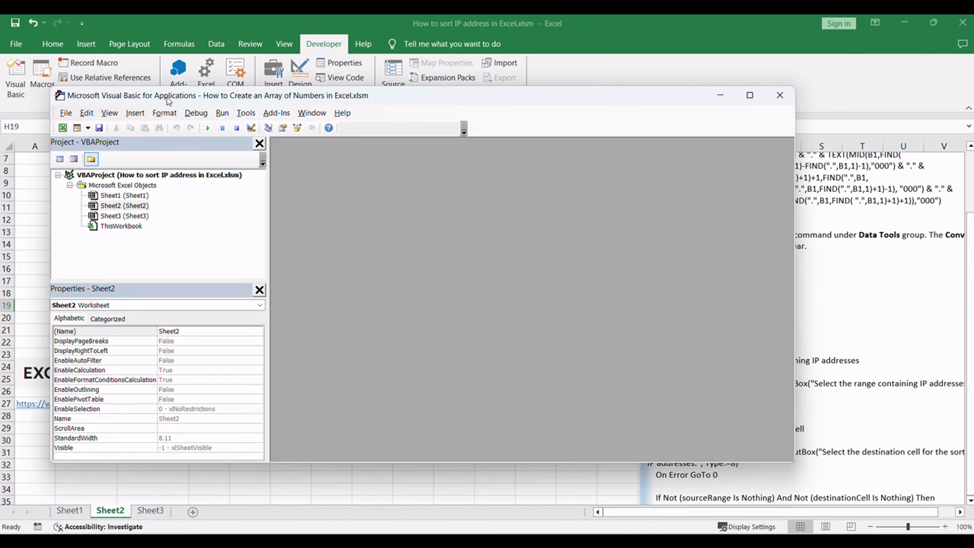
pyautogui.click(135, 113)
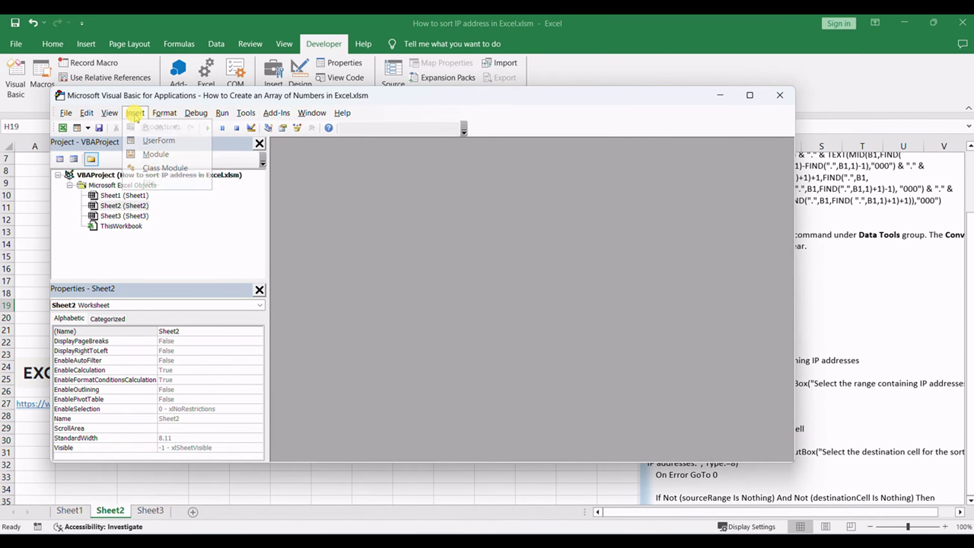
pyautogui.click(159, 153)
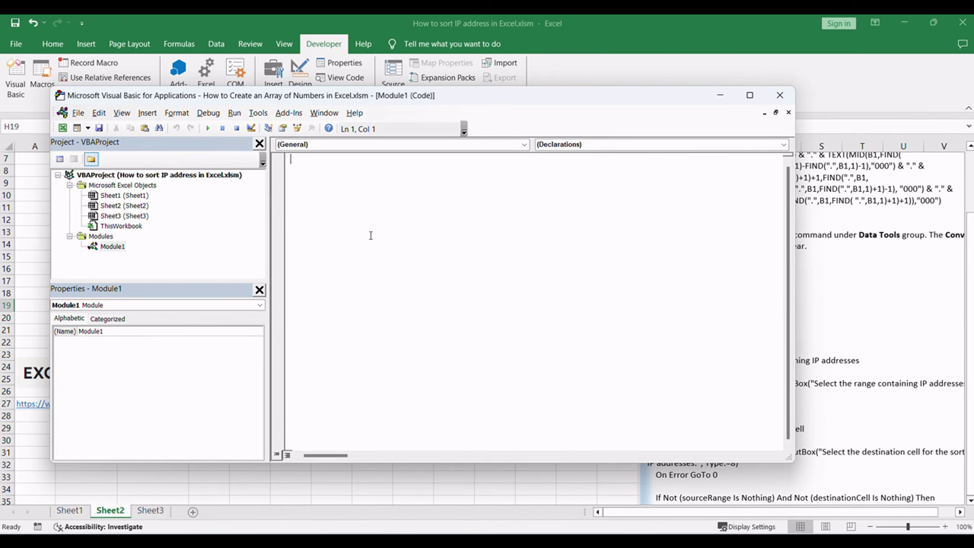
pyautogui.hotkey('ctrl', 'v')
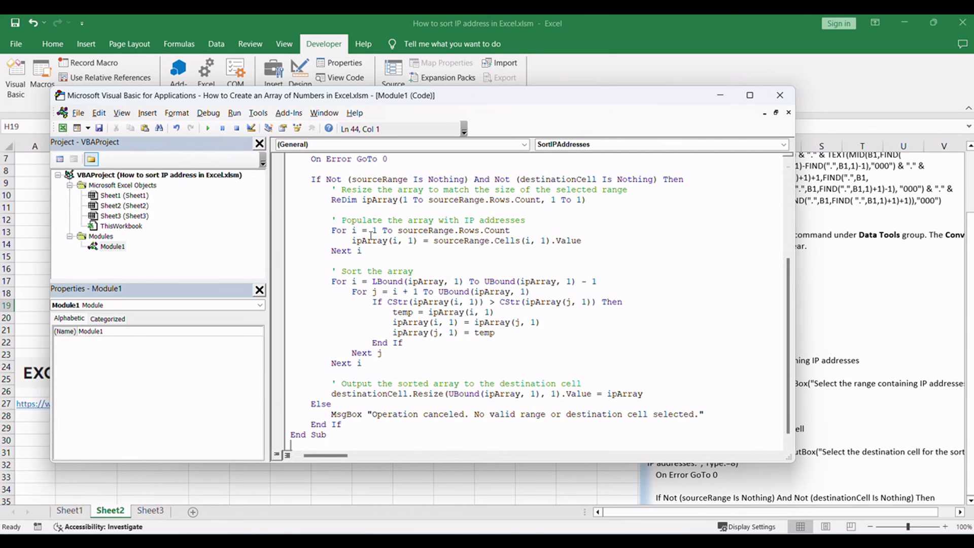
pyautogui.scroll(5, 439, 241)
pyautogui.moveTo(311, 160); pyautogui.dragTo(386, 160)
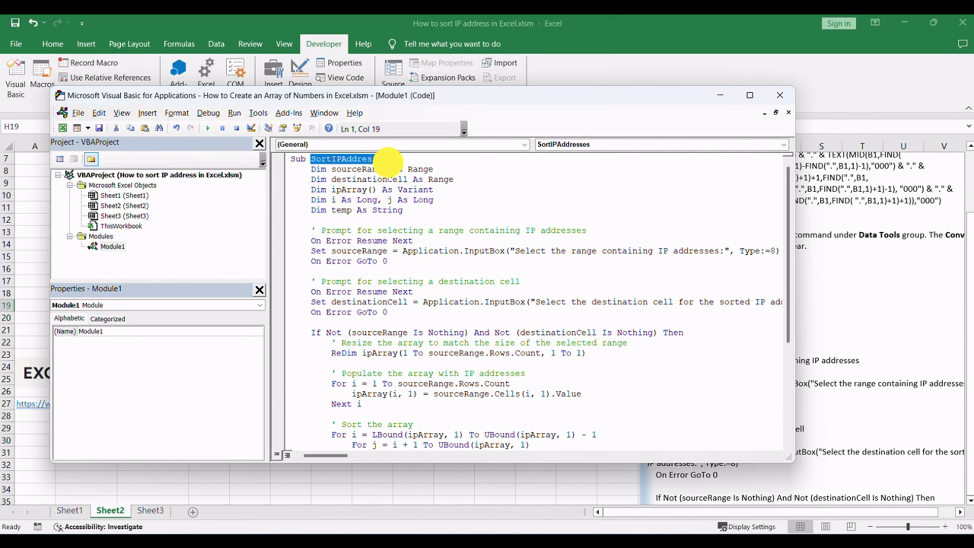
pyautogui.click(431, 222)
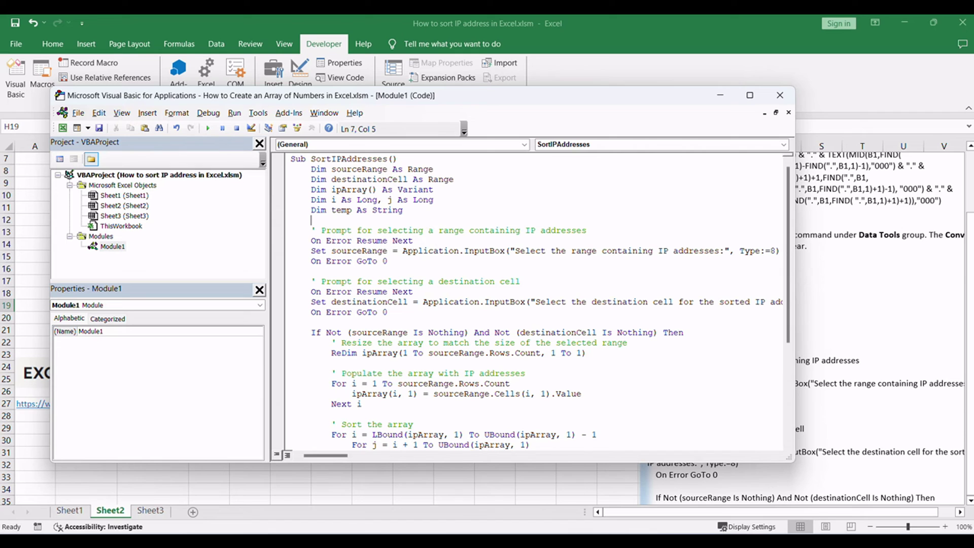
# Close the Visual Basic editor and select cell F14 on Sheet2.
pyautogui.press('F5')
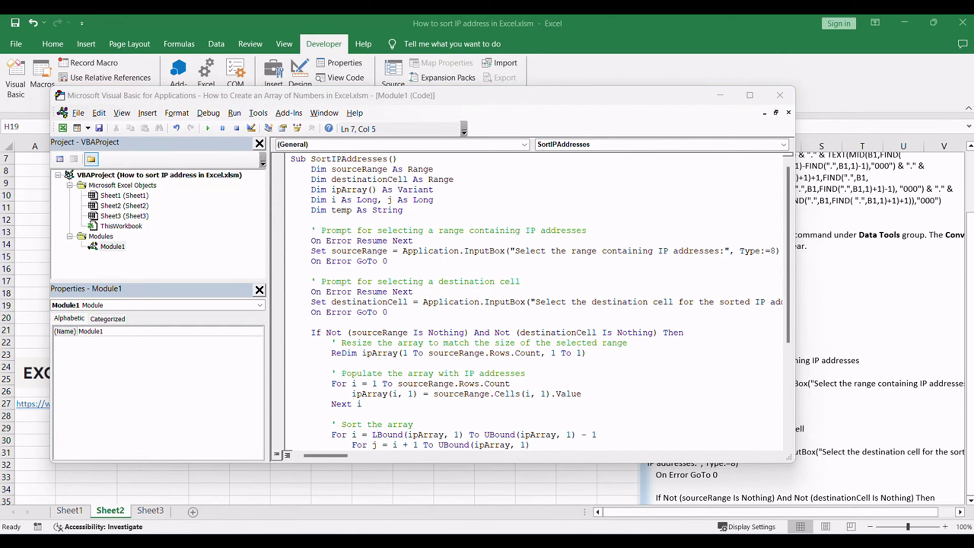
pyautogui.click(526, 220)
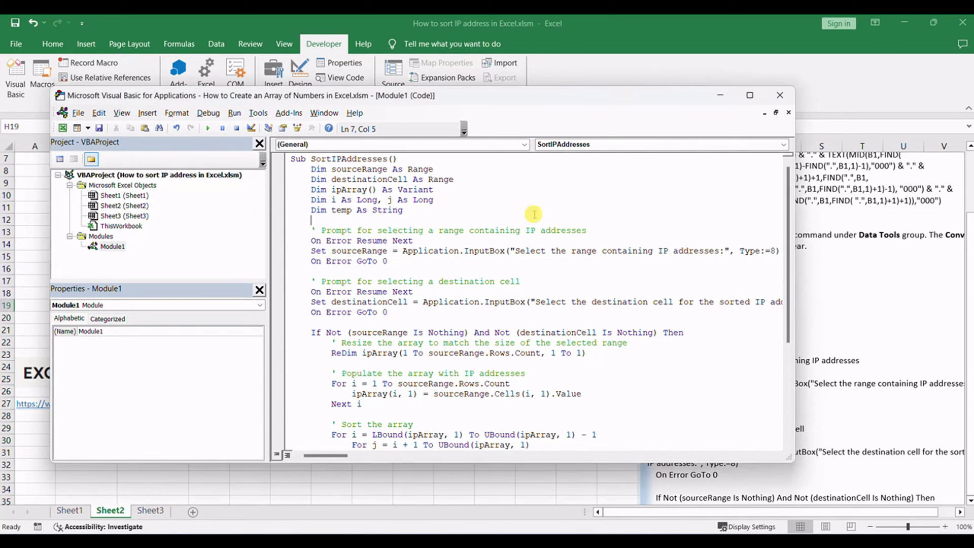
pyautogui.click(780, 97)
pyautogui.click(304, 245)
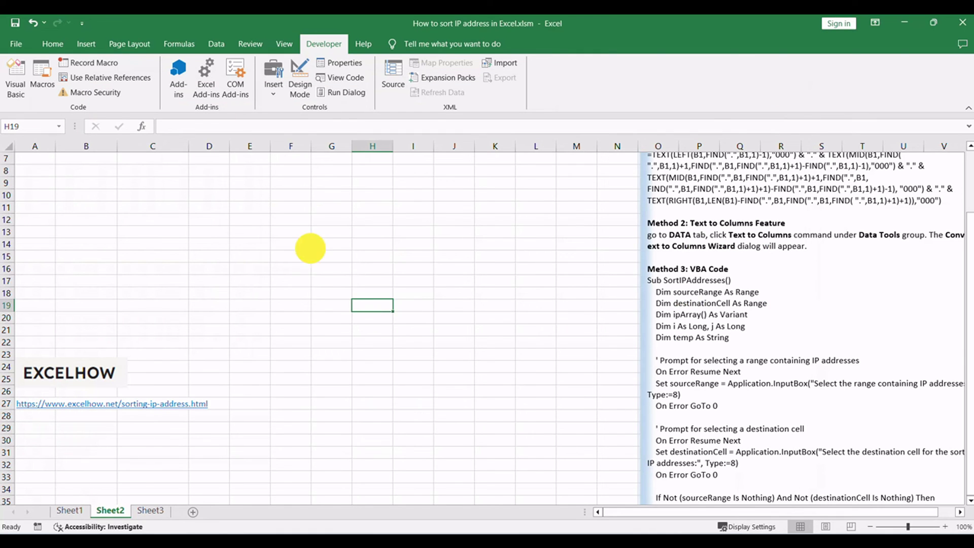
# Run the SortIPAddresses macro from the workbook's macro list.
pyautogui.click(44, 85)
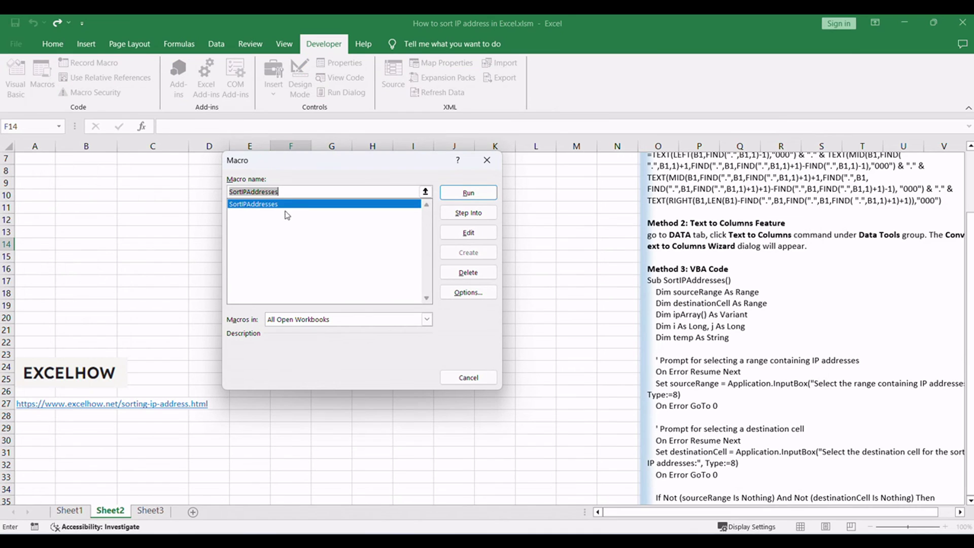
pyautogui.click(254, 205)
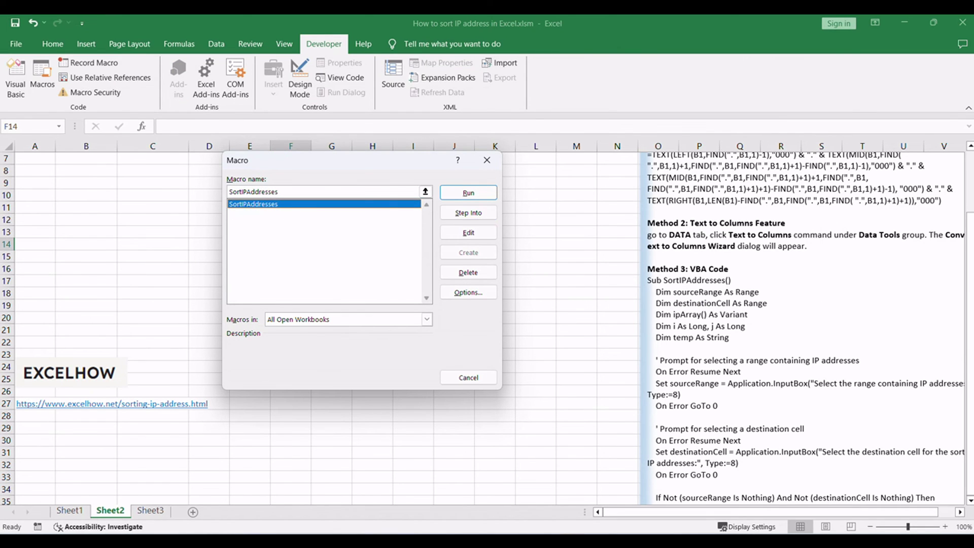
pyautogui.press('Return')
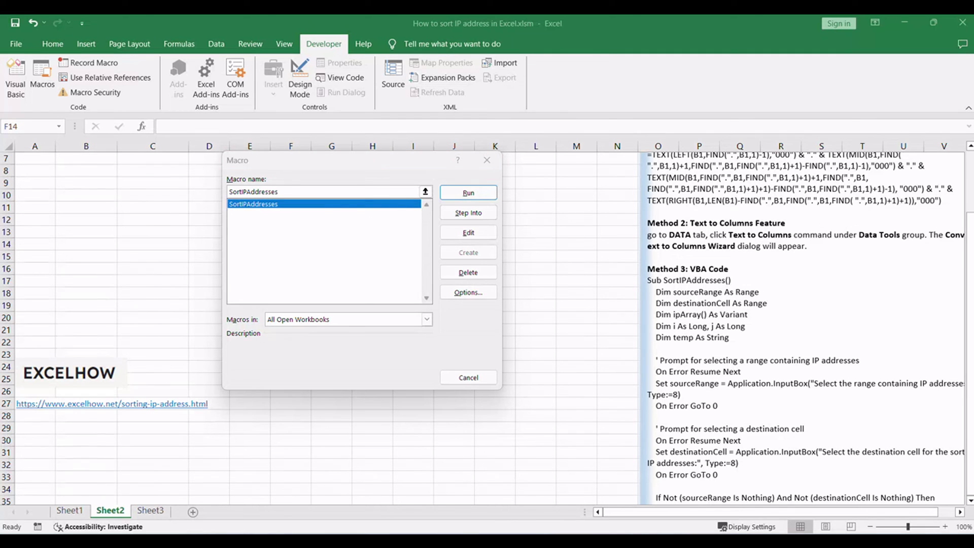
pyautogui.click(398, 169)
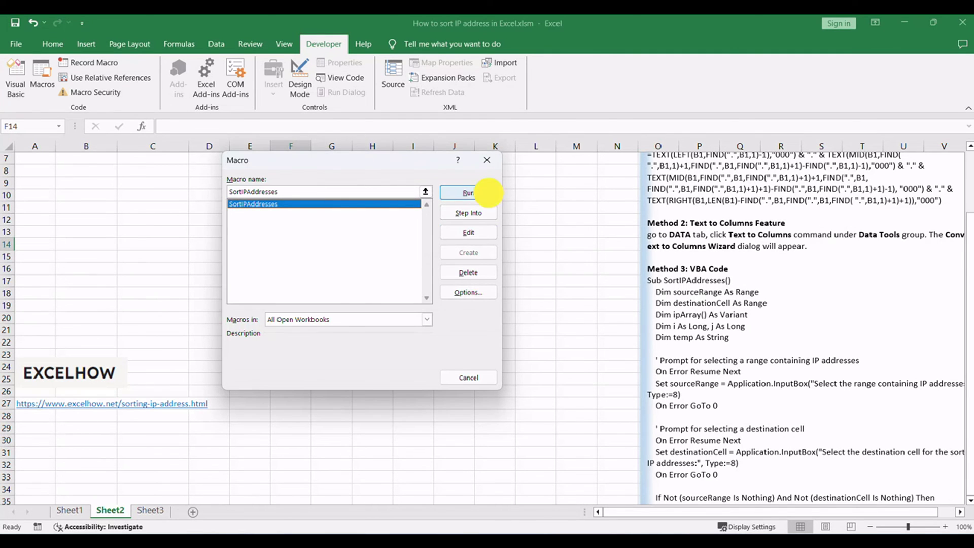
pyautogui.click(489, 193)
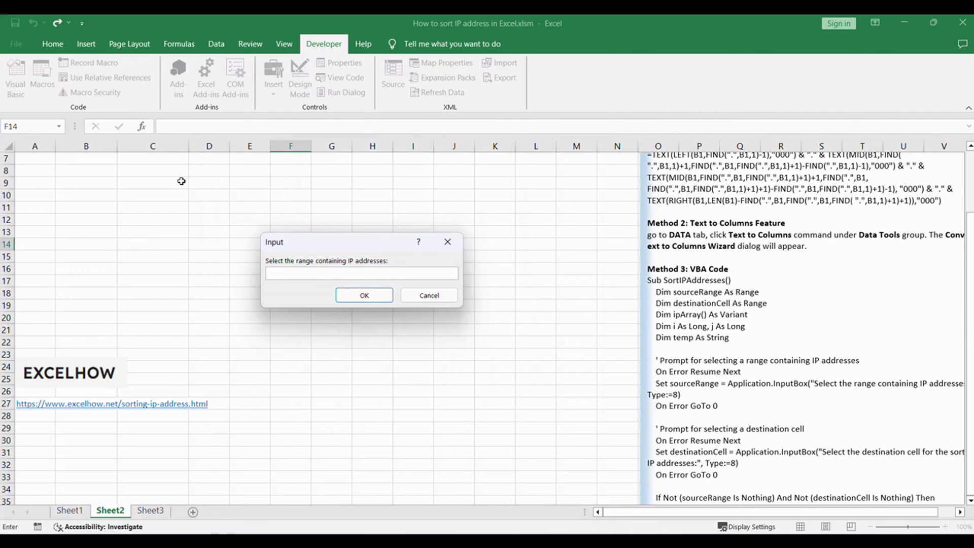
# Supply B1:B5 as the macro's IP address range and D1 as the destination cell for the sorted addresses.
pyautogui.scroll(2, 157, 186)
pyautogui.moveTo(93, 159); pyautogui.dragTo(83, 208)
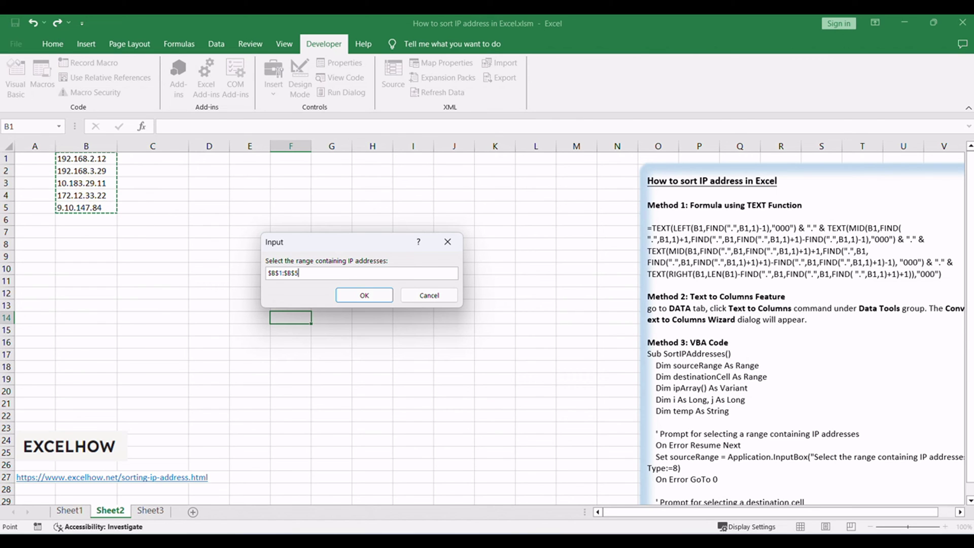
pyautogui.click(381, 294)
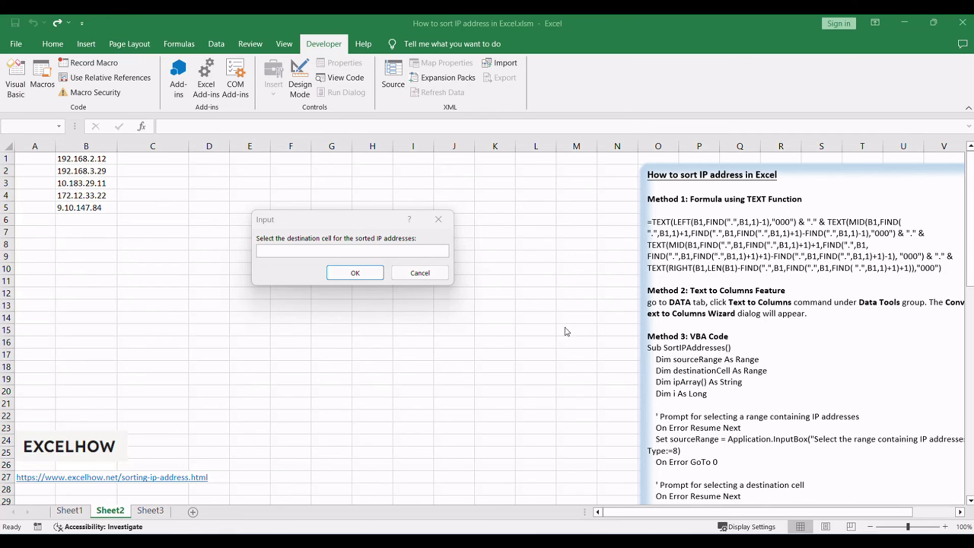
pyautogui.click(282, 234)
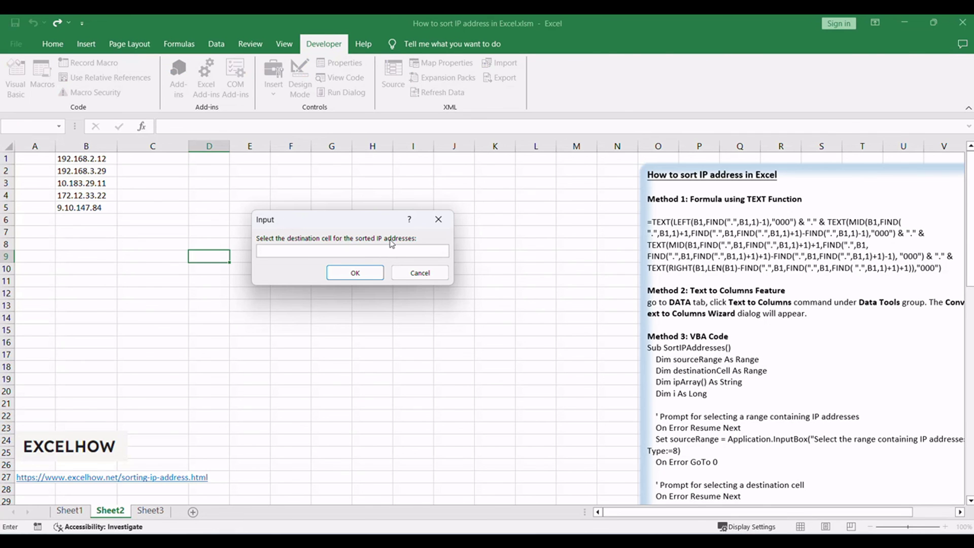
pyautogui.click(203, 159)
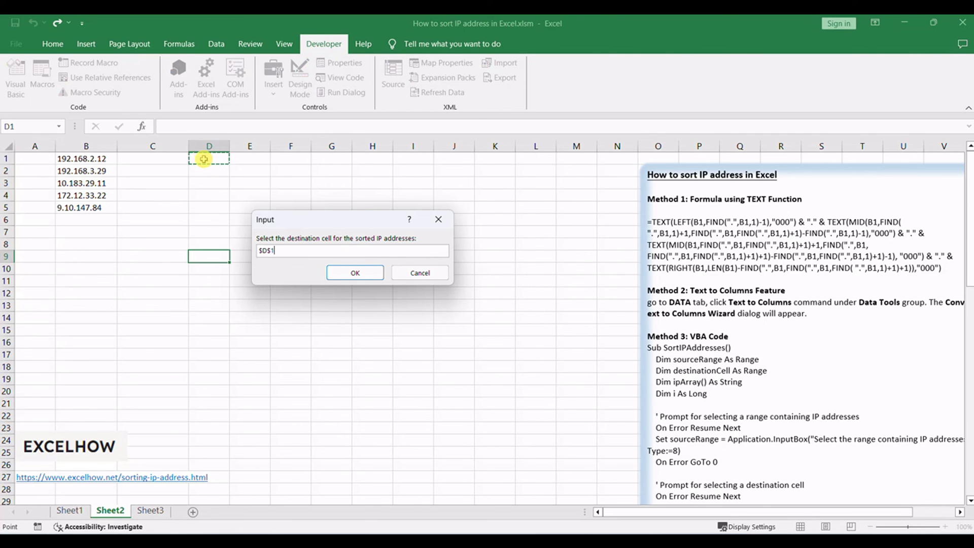
pyautogui.click(352, 274)
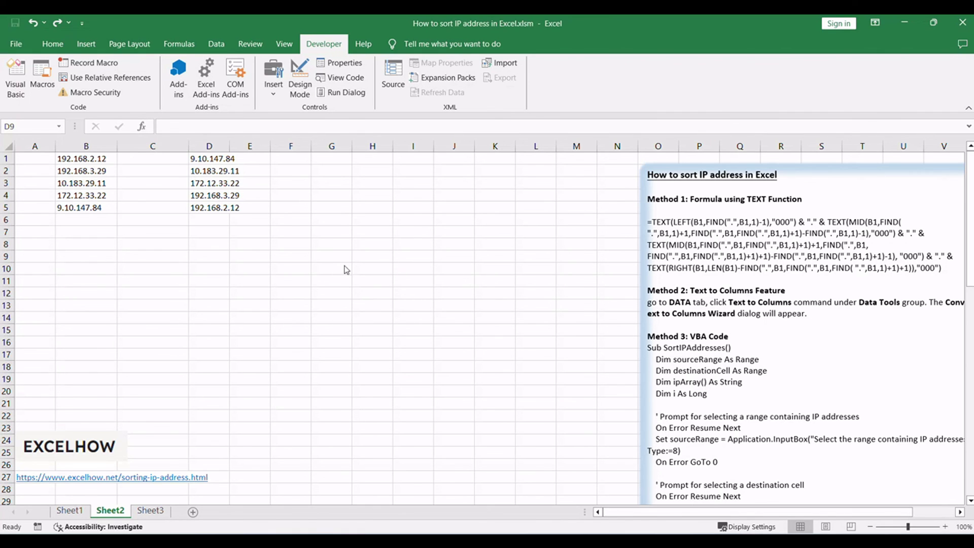
# Check the macro's output in D1:D5 and review the Method 3 VBA code in the notes text box.
pyautogui.click(200, 165)
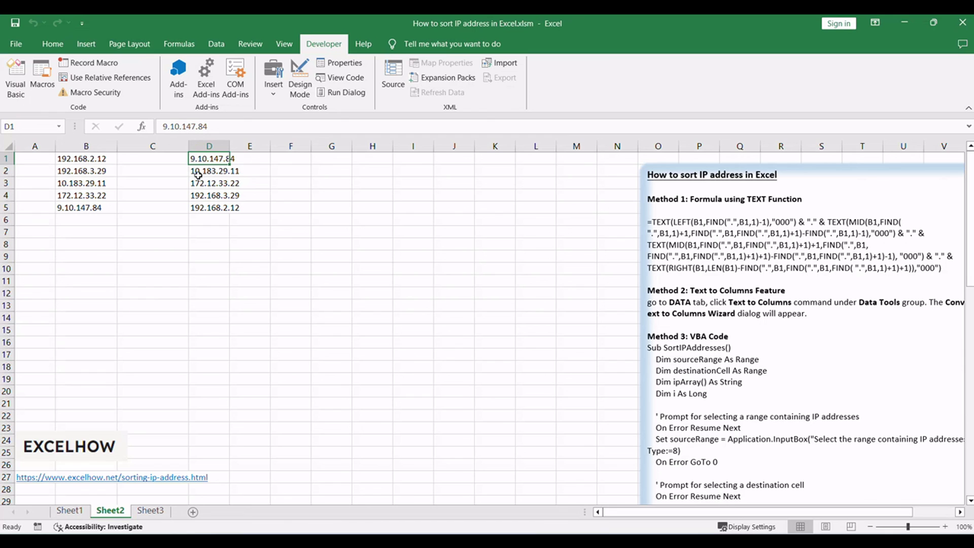
pyautogui.click(208, 209)
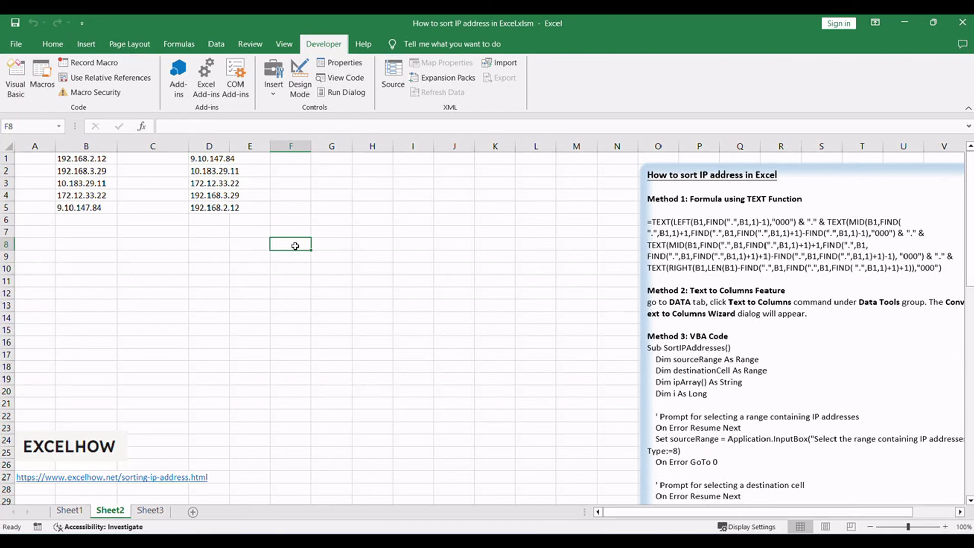
pyautogui.click(708, 391)
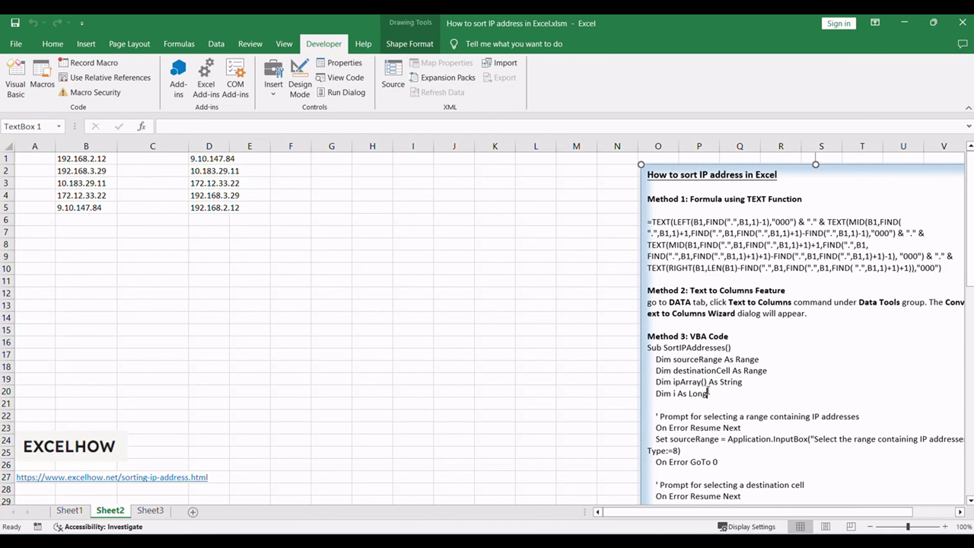
pyautogui.scroll(-14, 707, 390)
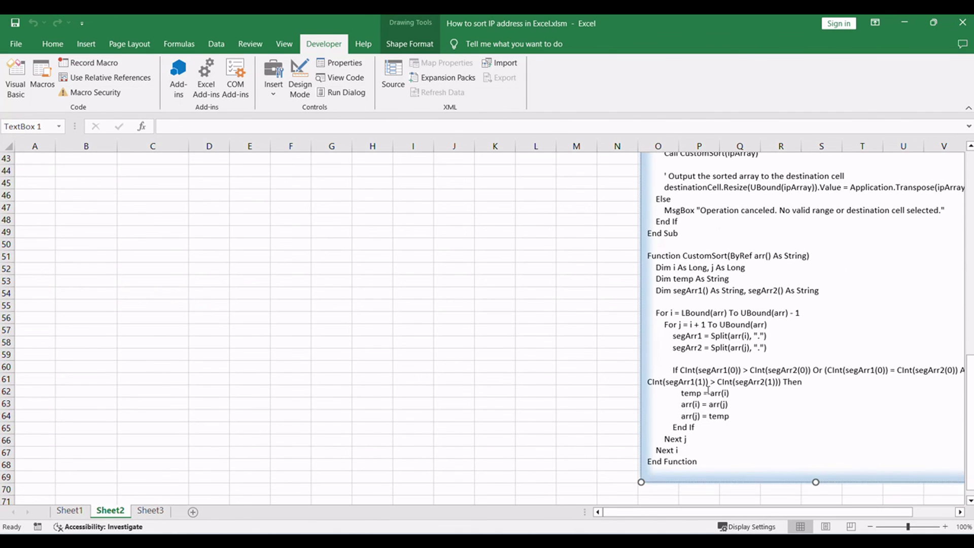
pyautogui.scroll(14, 708, 391)
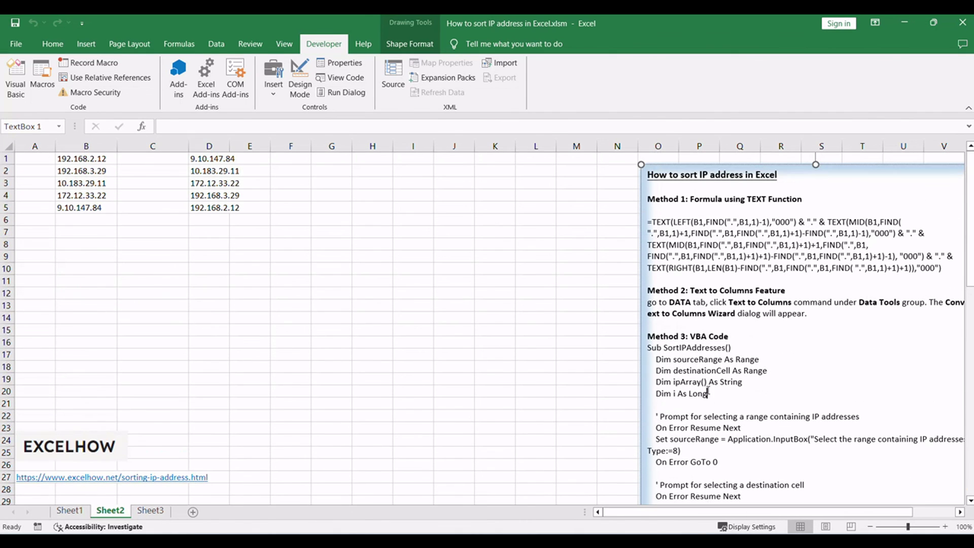
pyautogui.click(330, 289)
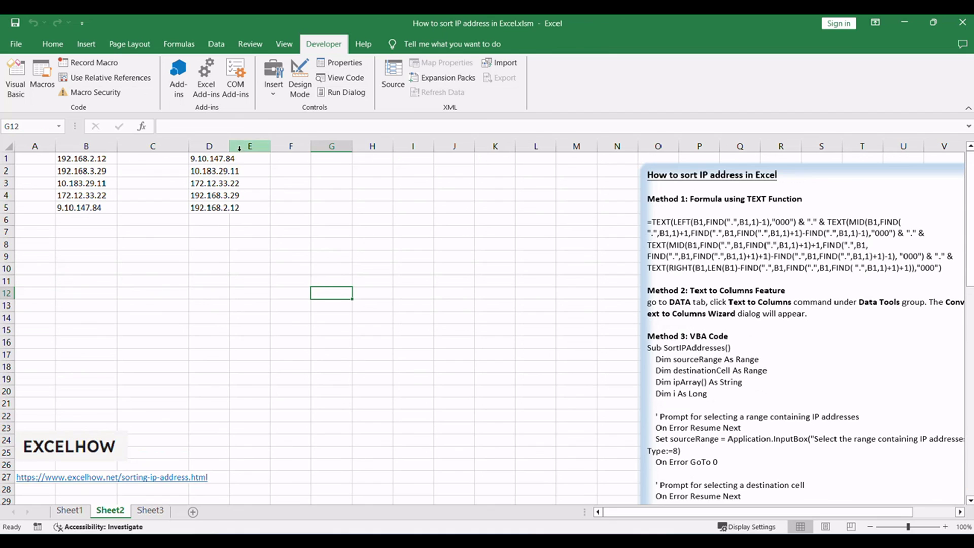
pyautogui.hotkey('alt', 'F11')
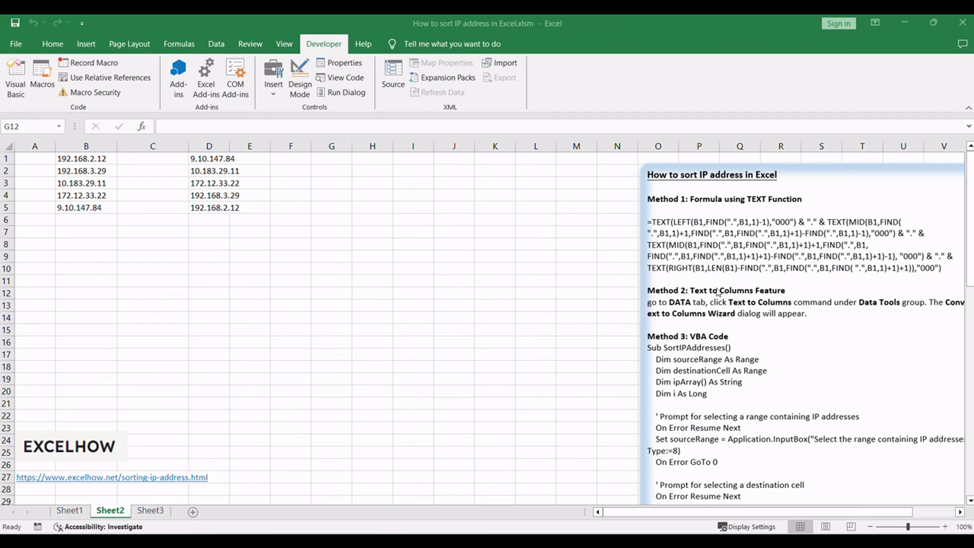
pyautogui.click(717, 242)
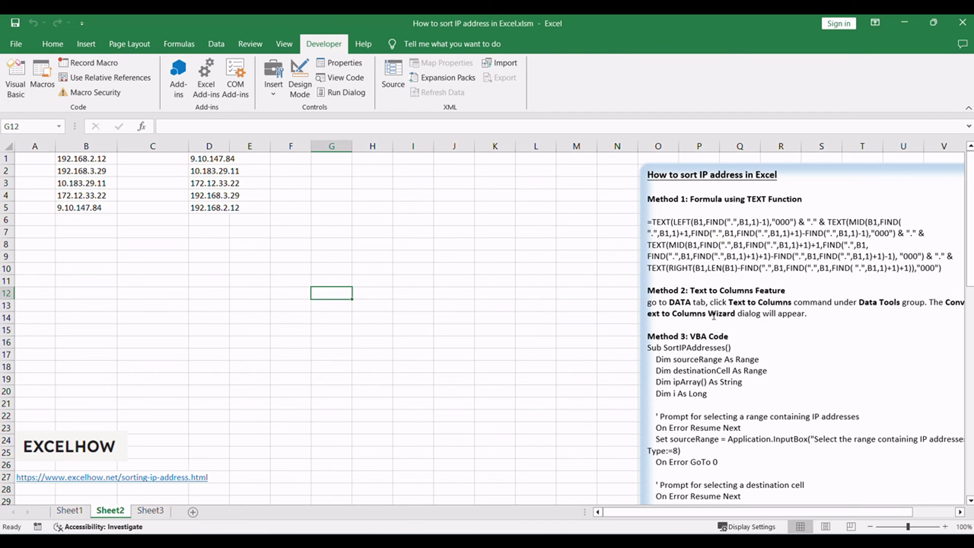
pyautogui.hotkey('alt', 'F11')
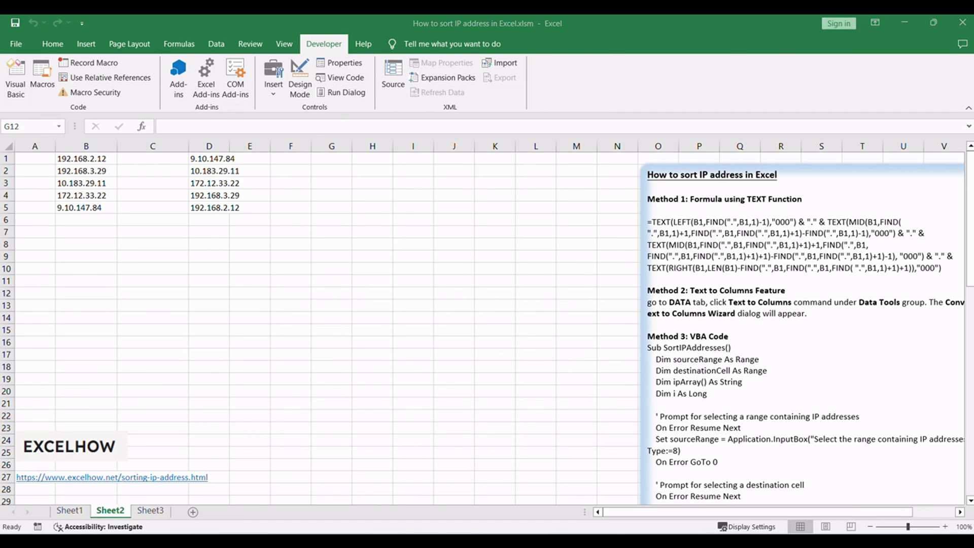